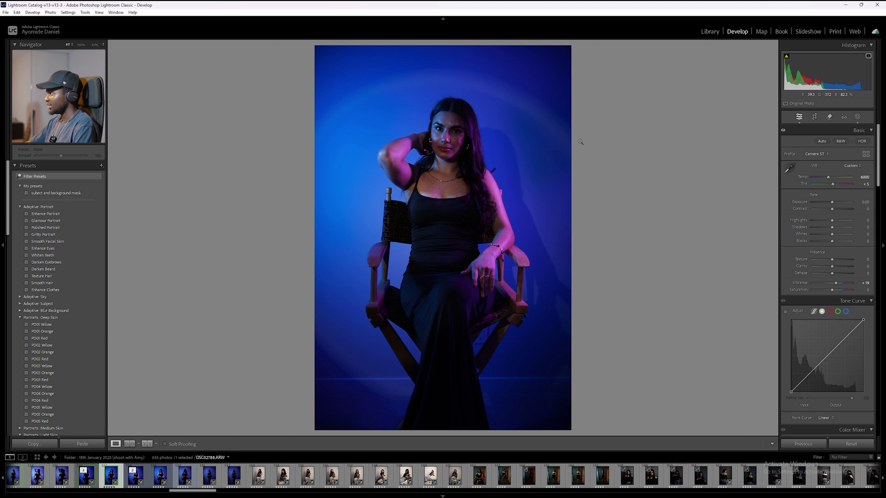
# - Send the selected portrait to Adobe Photoshop 2024 for editing
pyautogui.scroll(-3, 692, 254)
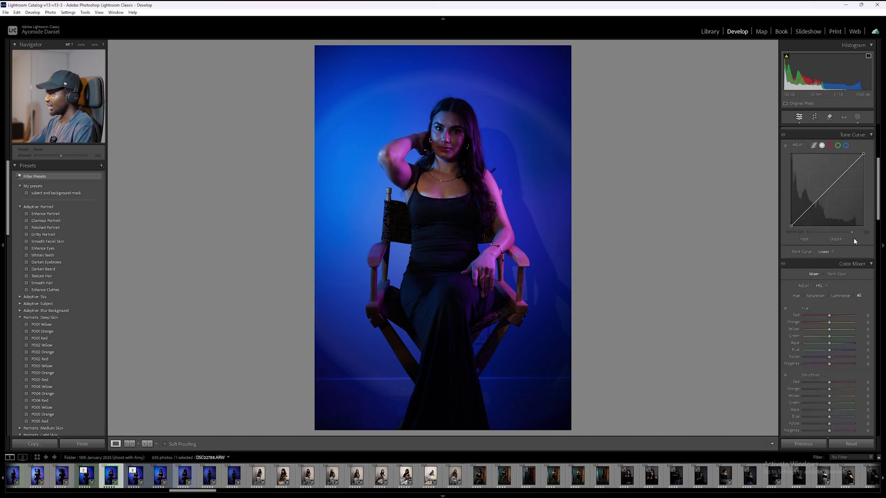
pyautogui.scroll(-10, 876, 219)
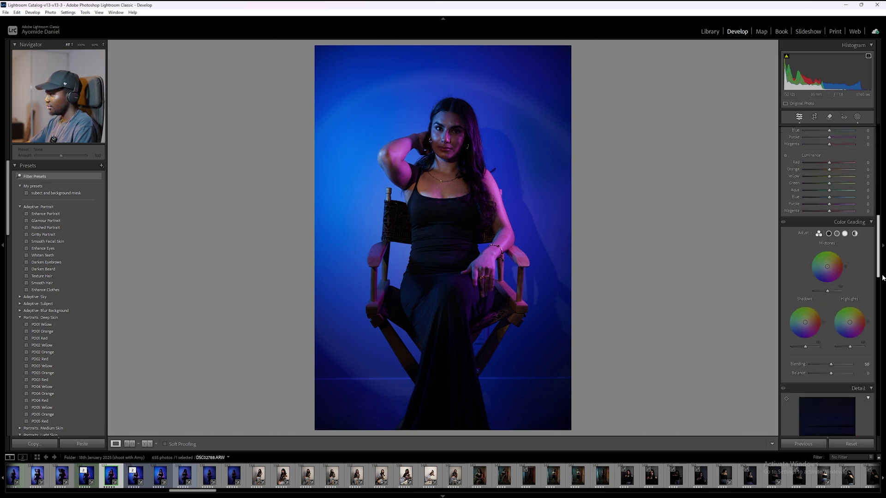
pyautogui.rightClick(491, 222)
pyautogui.moveTo(567, 285)
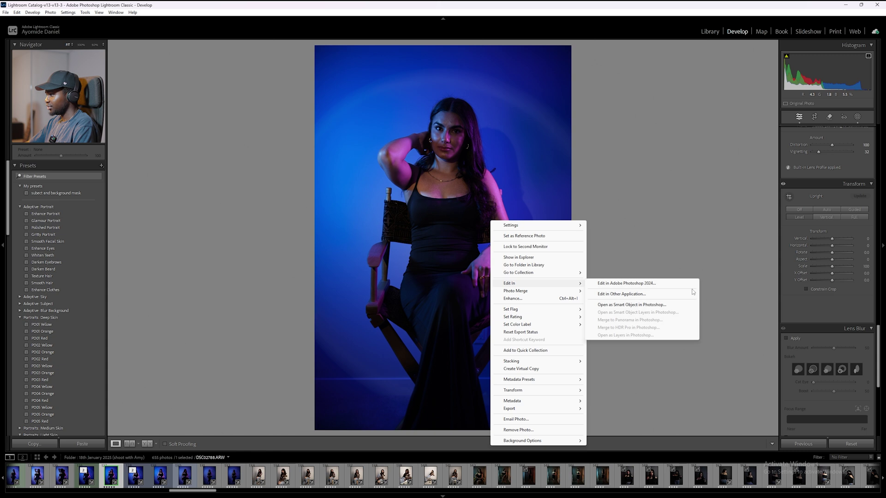
pyautogui.click(671, 289)
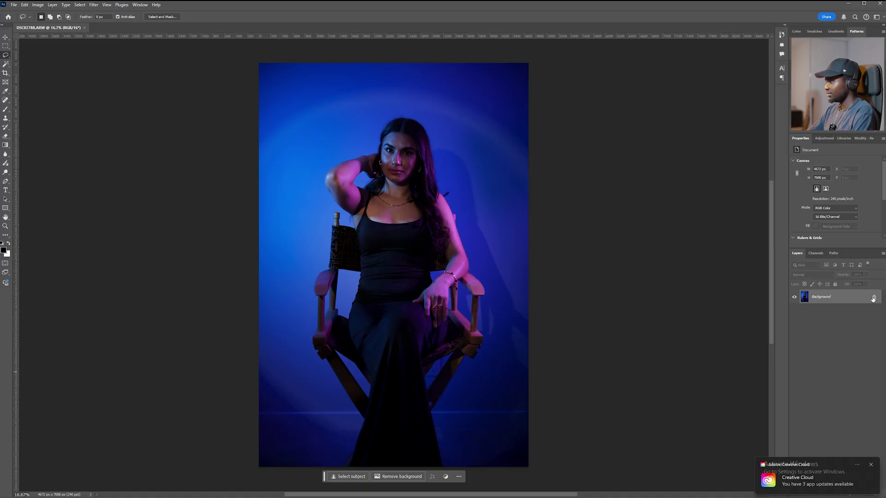
# - Unlock the Background layer and duplicate it
pyautogui.click(874, 296)
pyautogui.click(871, 465)
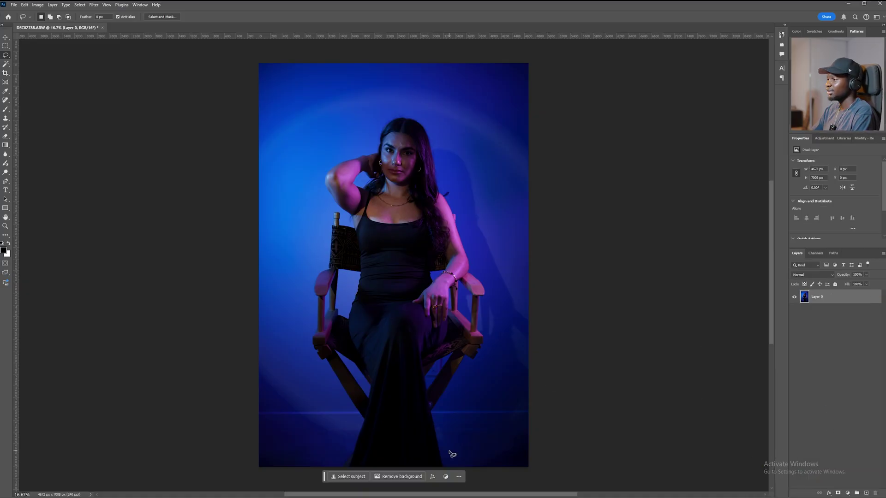
pyautogui.hotkey('ctrl', 'j')
# - Start the Modify Retouch Panel and run its AUTO skin retouch on the duplicated layer
pyautogui.click(869, 139)
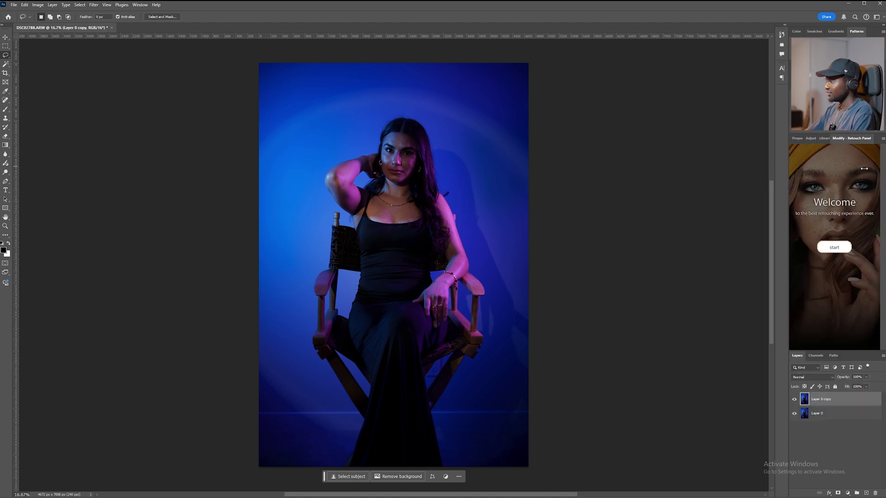
pyautogui.click(836, 250)
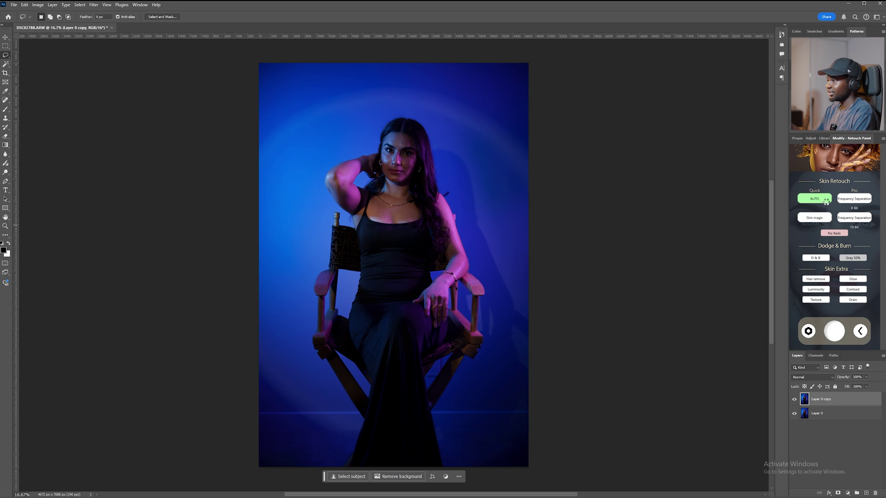
pyautogui.click(825, 200)
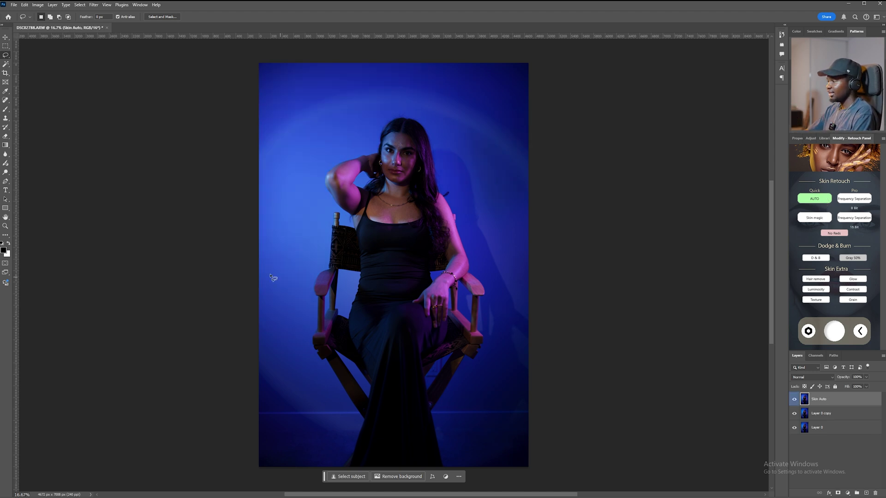
pyautogui.scroll(8, 502, 118)
pyautogui.scroll(-4, 477, 191)
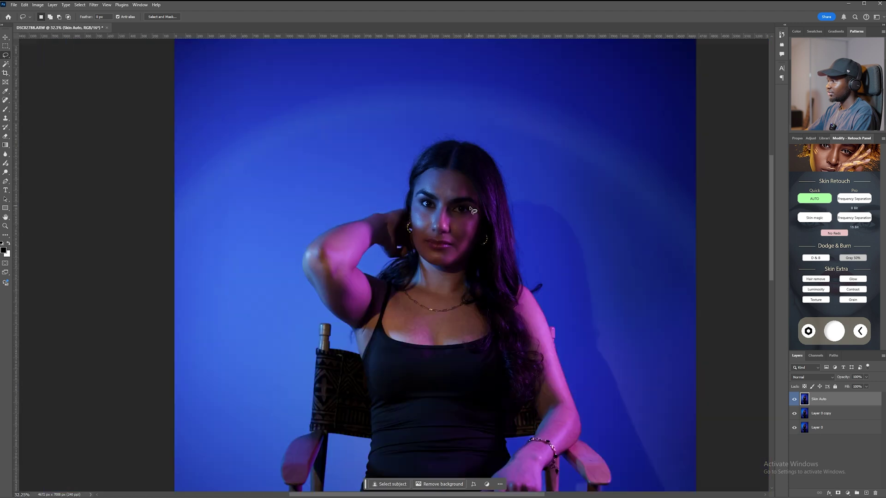
pyautogui.press('b')
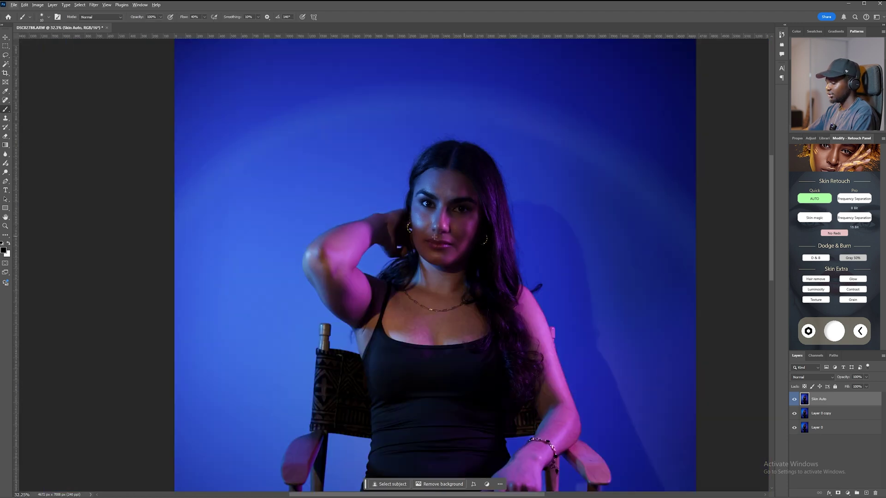
pyautogui.scroll(-3, 389, 230)
# - Select all the layers from Layer 0 to Skin Auto and stamp them into a new merged layer on top
pyautogui.click(863, 429)
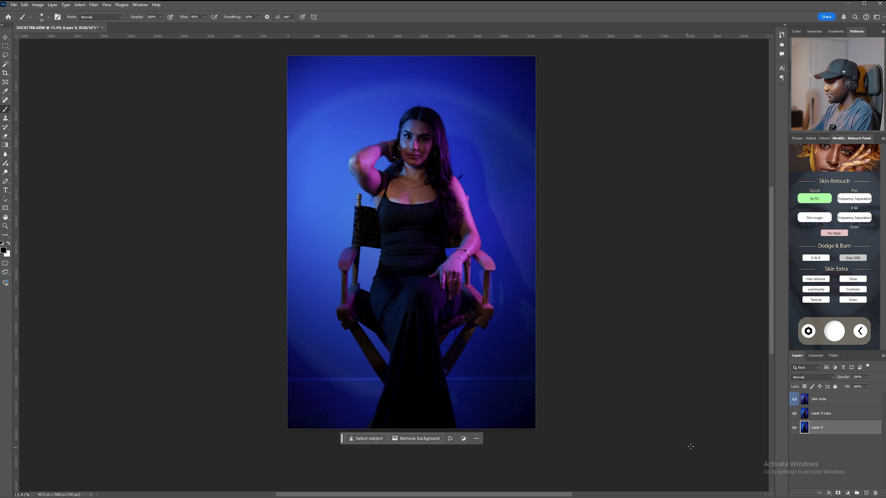
pyautogui.keyDown('shift'); pyautogui.click(823, 399); pyautogui.keyUp('shift')
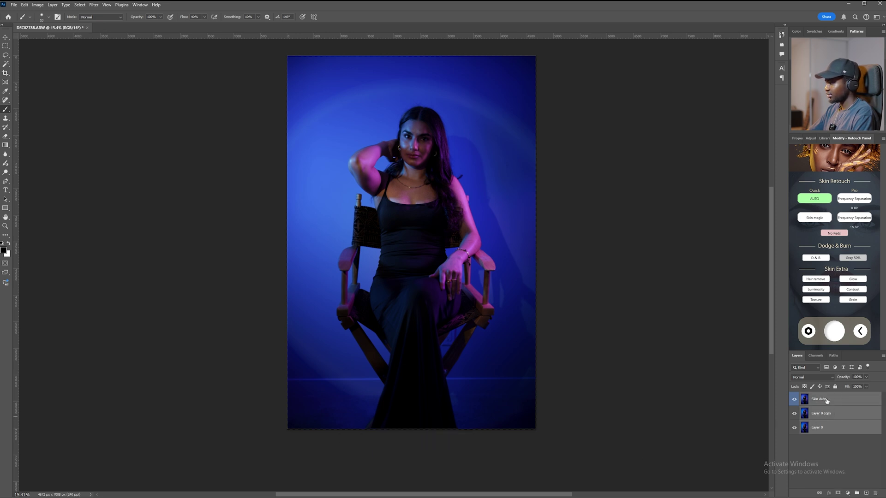
pyautogui.click(825, 431)
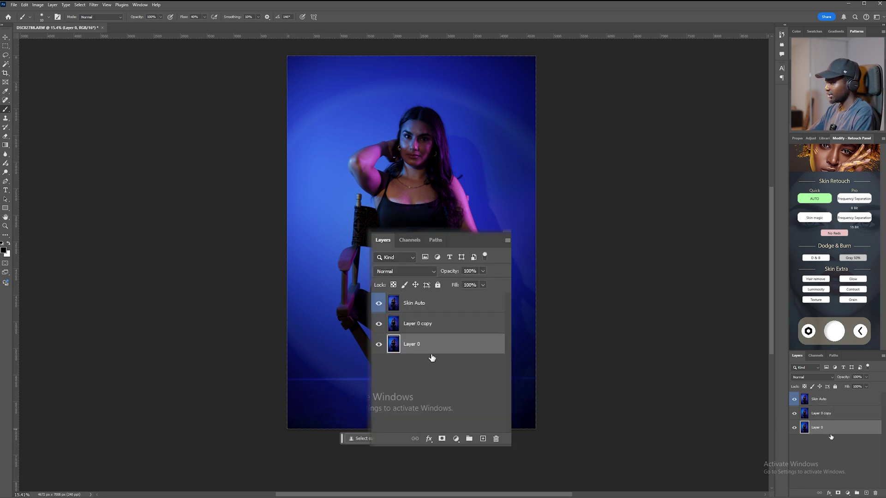
pyautogui.keyDown('shift'); pyautogui.click(832, 404); pyautogui.keyUp('shift')
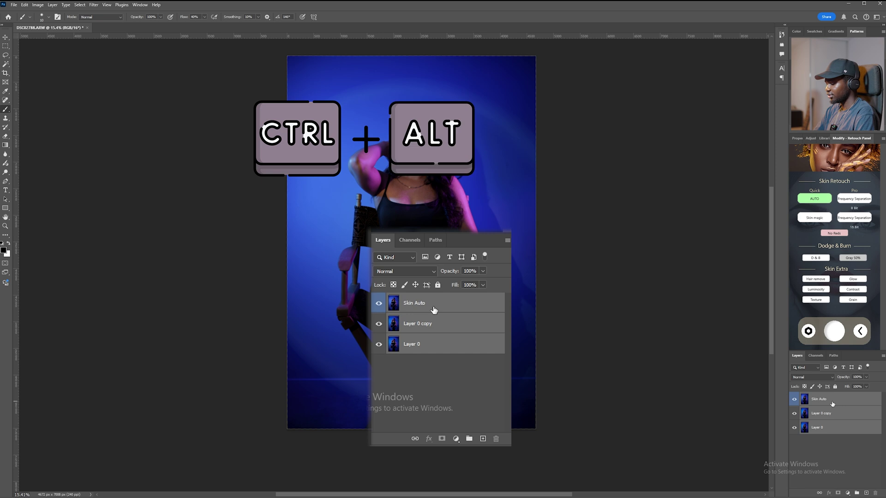
pyautogui.hotkey('ctrl', 'alt', 'shift', 'e')
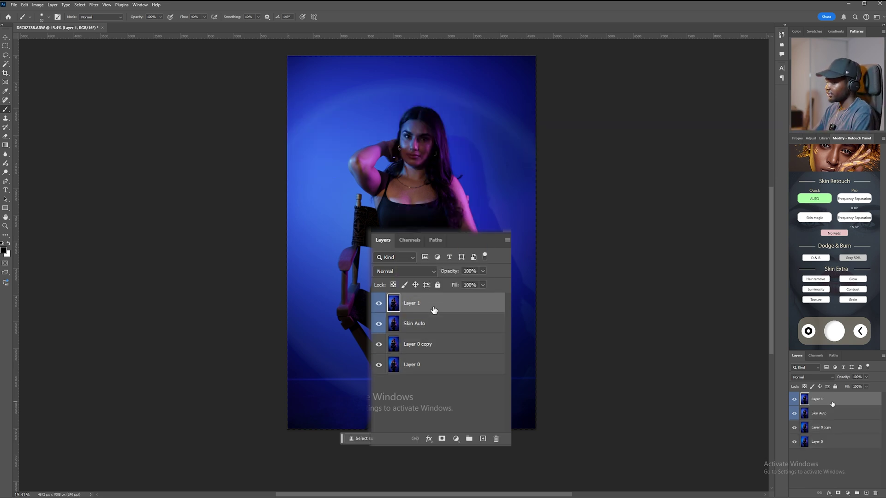
# - Apply a High Pass filter with a 3.5-pixel radius to the merged layer
pyautogui.click(95, 6)
pyautogui.moveTo(139, 147)
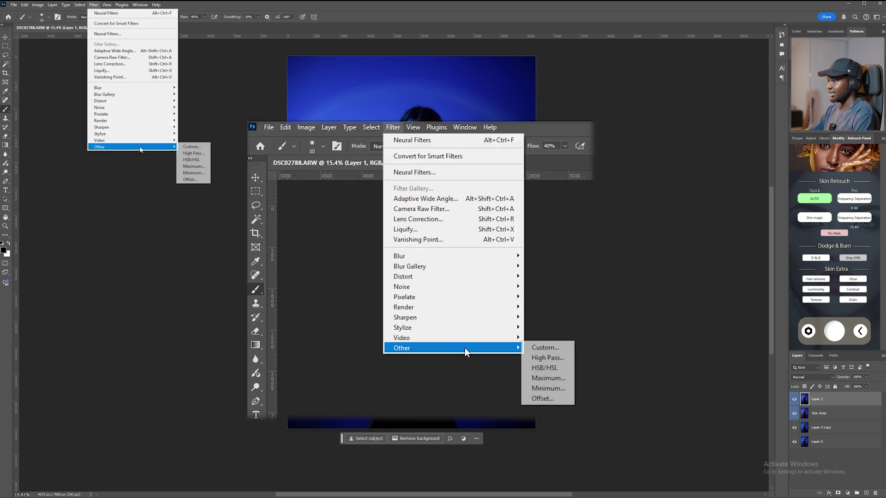
pyautogui.click(192, 153)
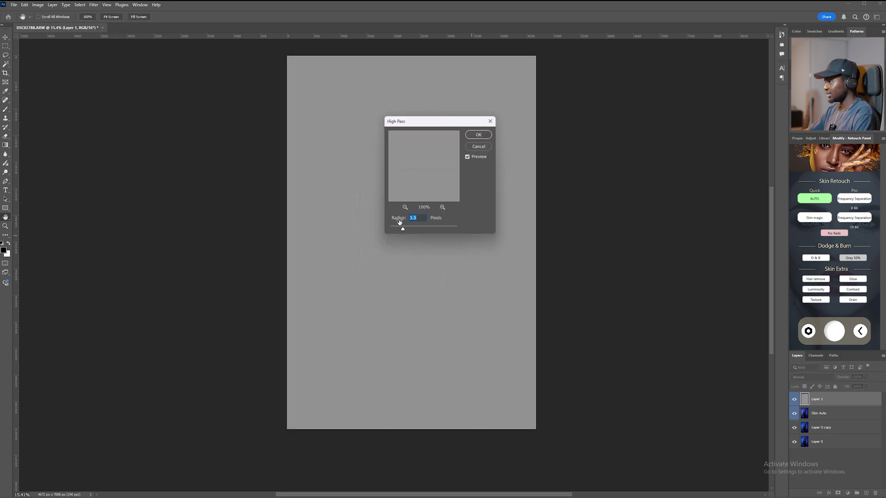
pyautogui.moveTo(465, 124); pyautogui.dragTo(221, 180)
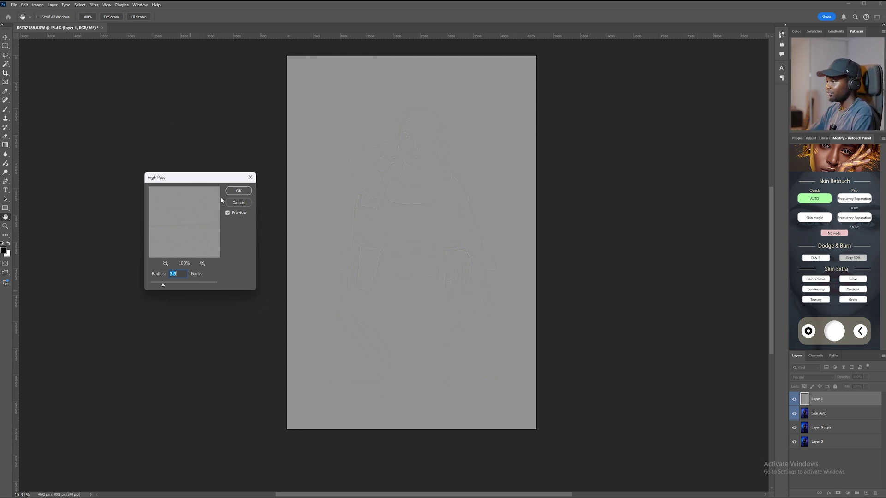
pyautogui.click(237, 191)
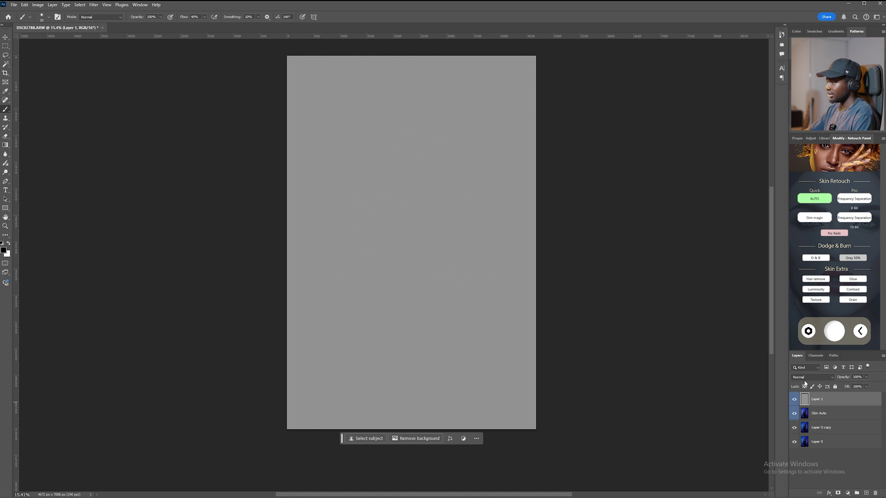
# - Compare the Vivid Light and Overlay blend modes on the High Pass layer and set it to Vivid Light
pyautogui.click(829, 375)
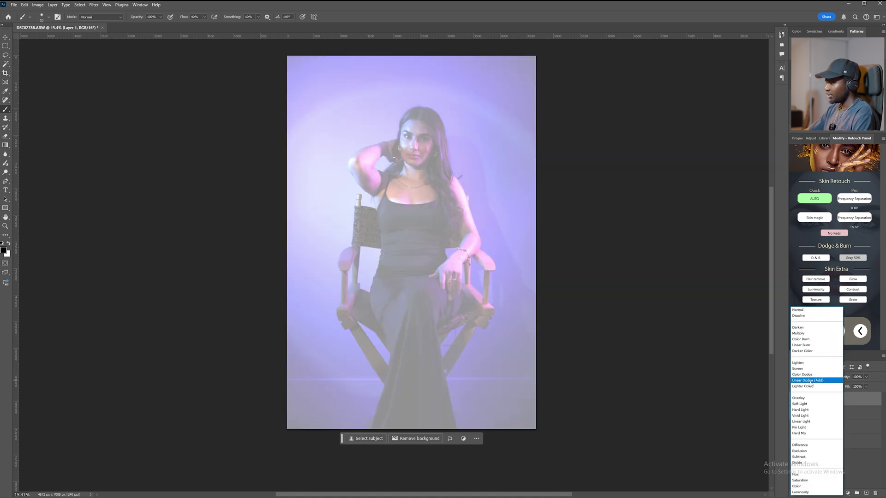
pyautogui.click(815, 415)
pyautogui.click(821, 378)
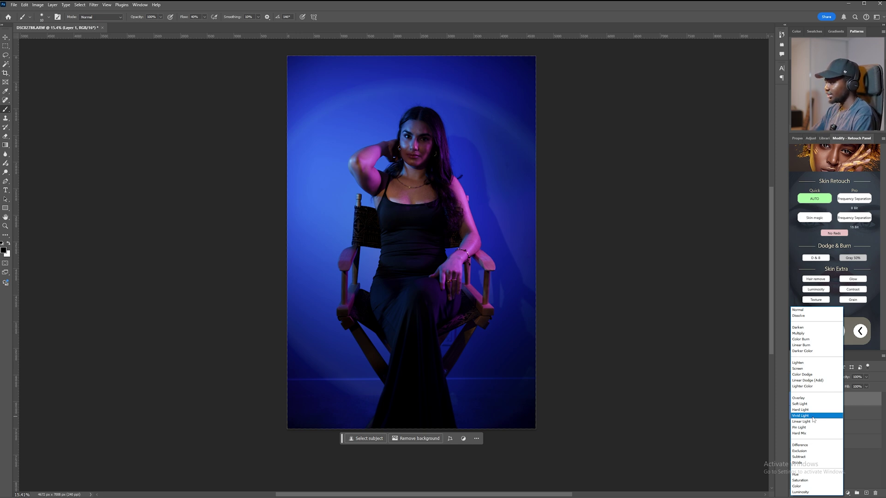
pyautogui.click(805, 397)
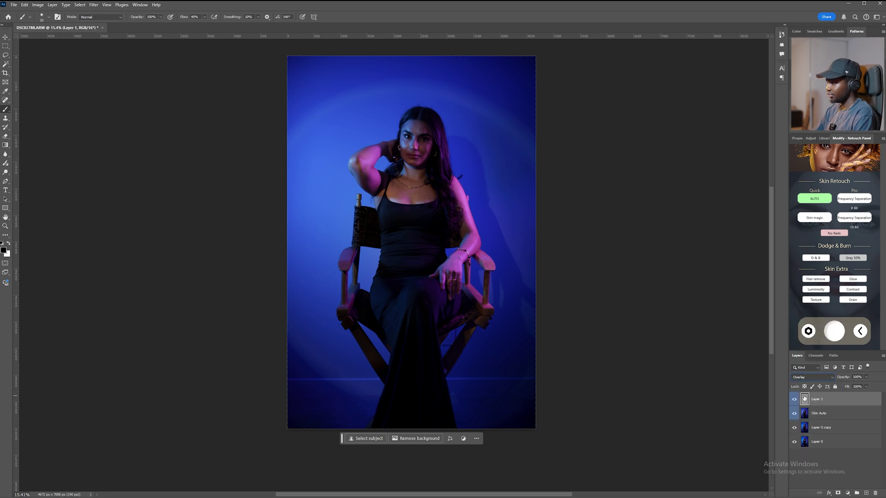
pyautogui.click(5, 38)
pyautogui.scroll(2, 483, 106)
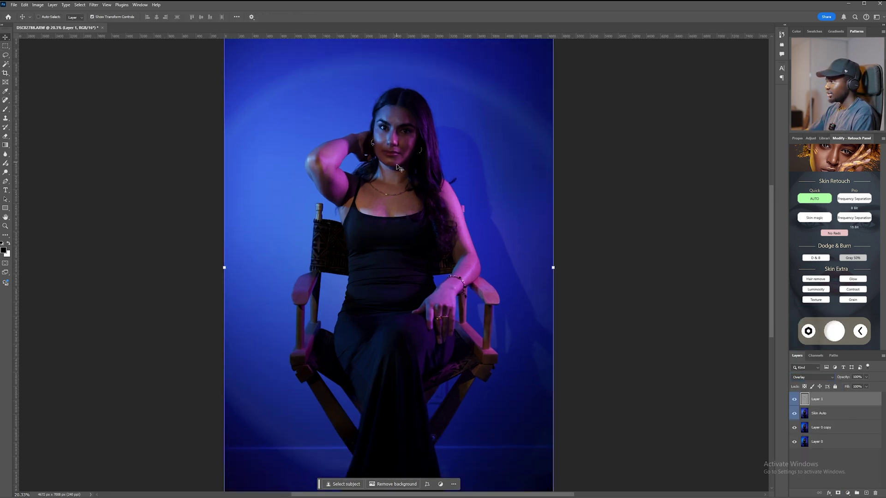
pyautogui.click(812, 377)
pyautogui.click(802, 415)
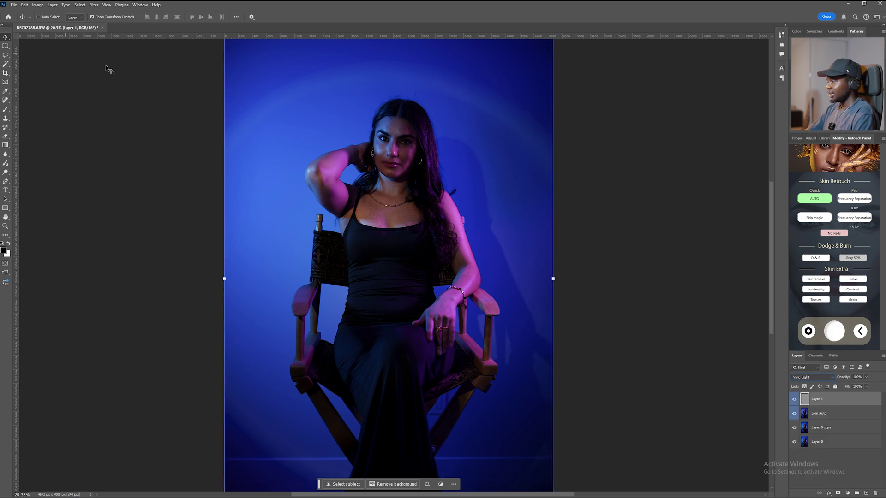
# - Examine the sharpening on the subject's face and body up close, comparing the image with the High Pass layer hidden and shown
pyautogui.scroll(-1, 360, 124)
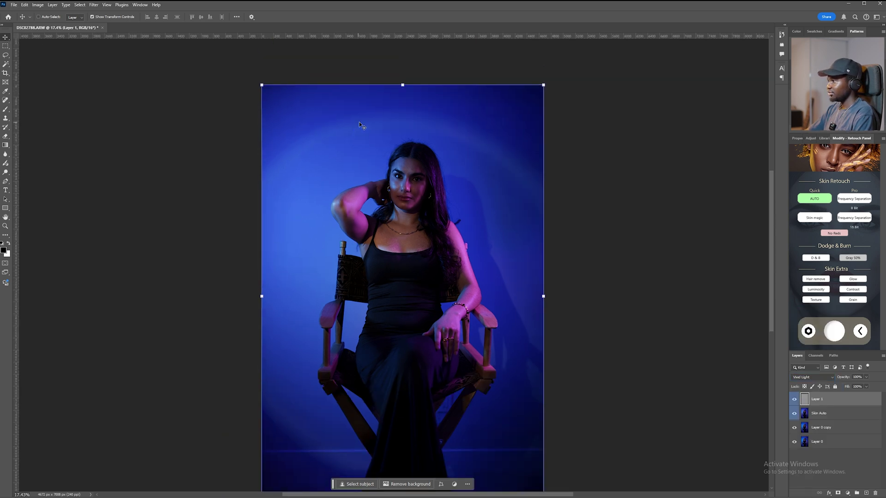
pyautogui.scroll(3, 378, 182)
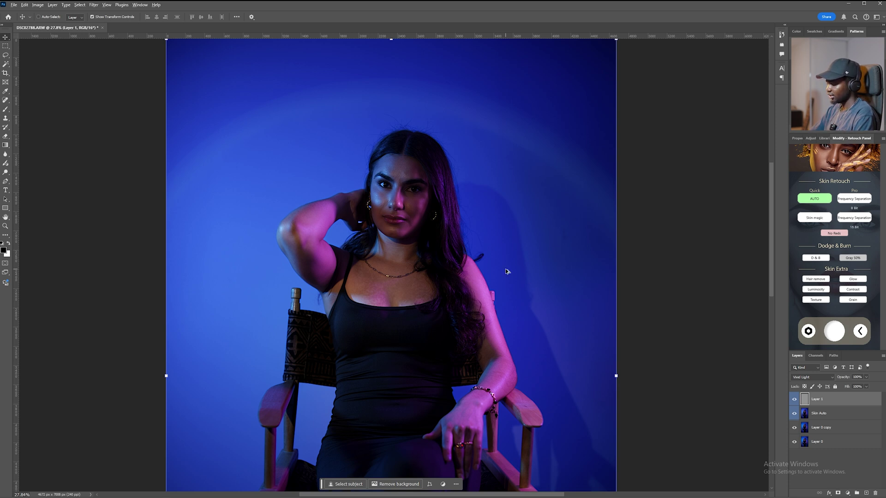
pyautogui.scroll(3, 538, 309)
pyautogui.scroll(-4, 279, 112)
pyautogui.scroll(-1, 280, 112)
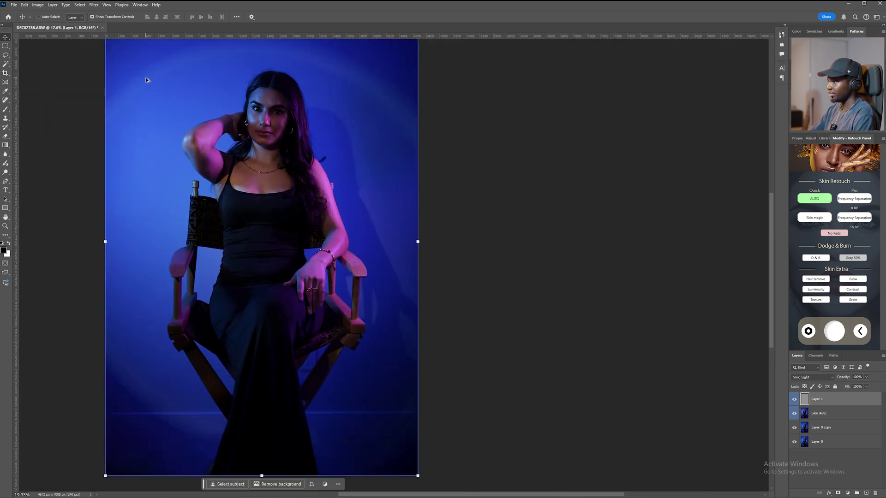
pyautogui.scroll(5, 379, 166)
pyautogui.scroll(-4, 378, 166)
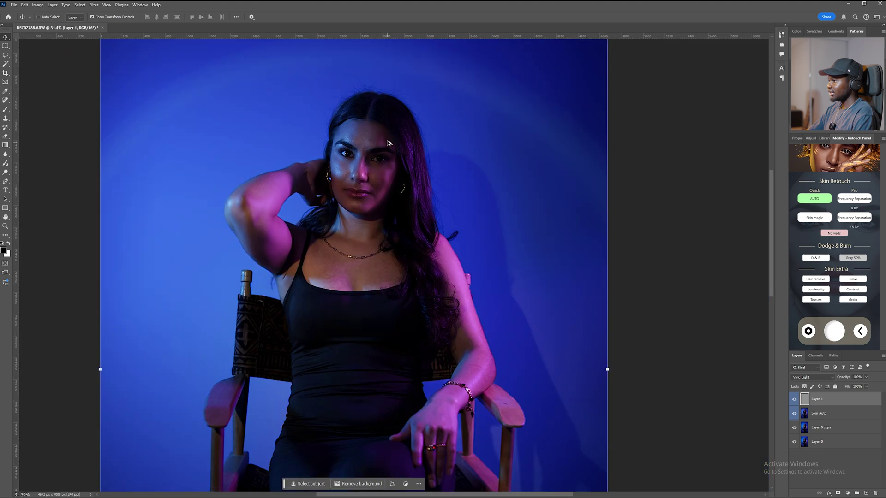
pyautogui.scroll(4, 421, 238)
pyautogui.hscroll(-3, 421, 238)
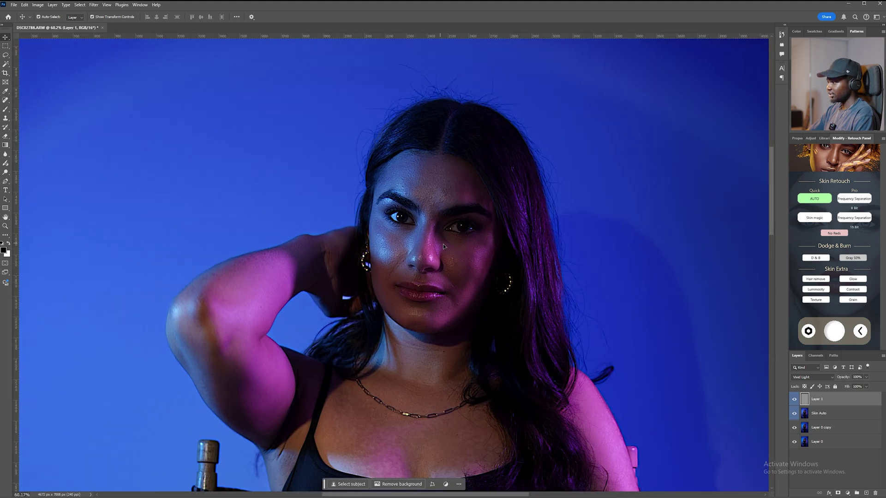
pyautogui.scroll(1, 433, 210)
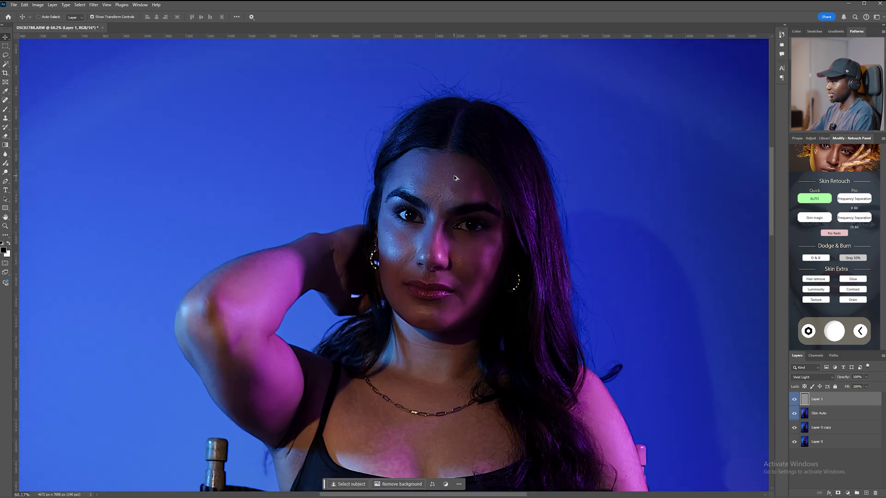
pyautogui.click(795, 399)
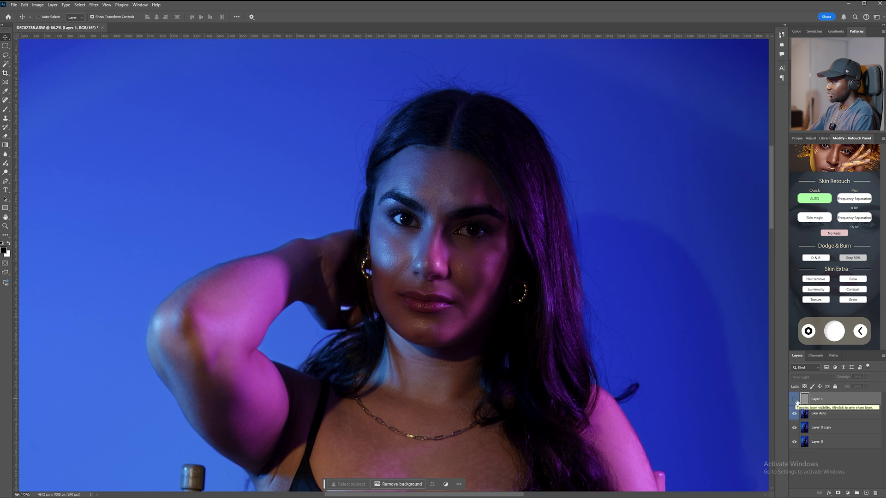
pyautogui.click(794, 400)
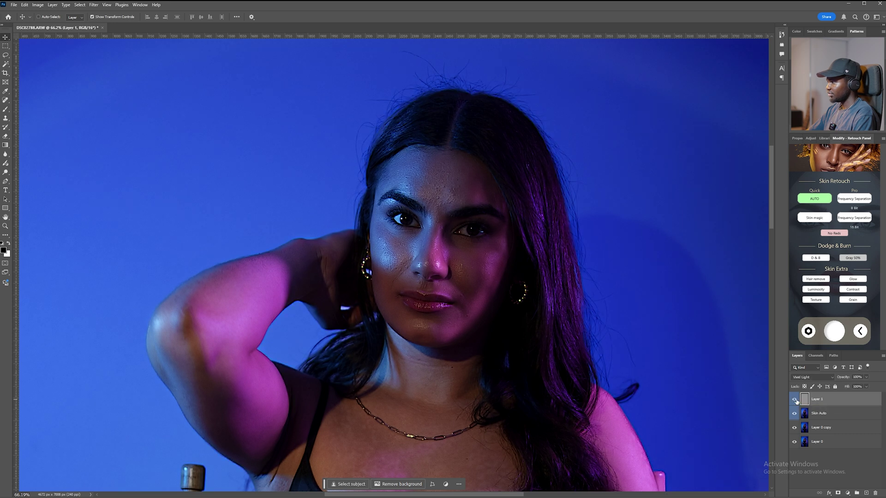
# - Lower the High Pass layer's opacity to about 20%
pyautogui.scroll(-5, 531, 162)
pyautogui.moveTo(530, 208); pyautogui.dragTo(430, 232)
pyautogui.scroll(2, 429, 232)
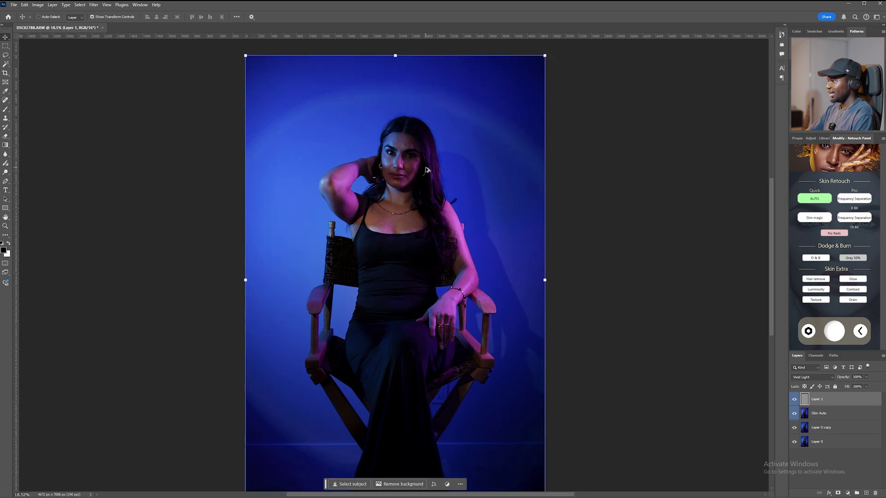
pyautogui.click(866, 377)
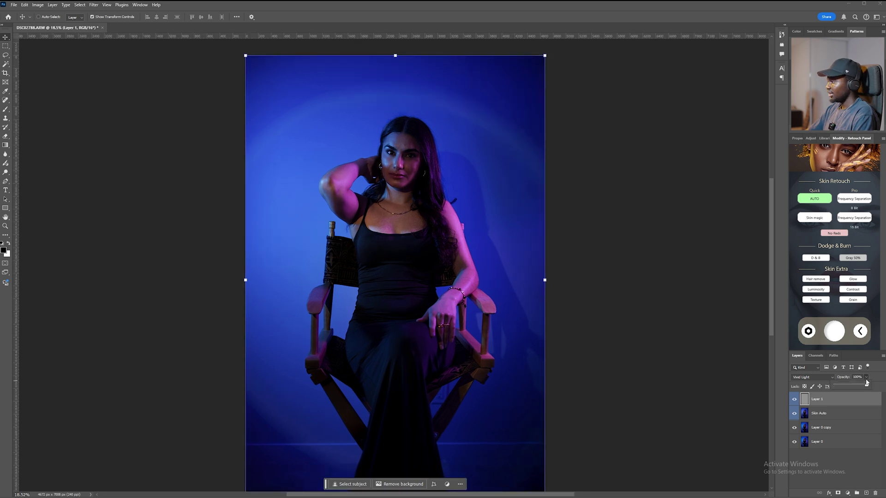
pyautogui.moveTo(866, 386); pyautogui.dragTo(846, 387)
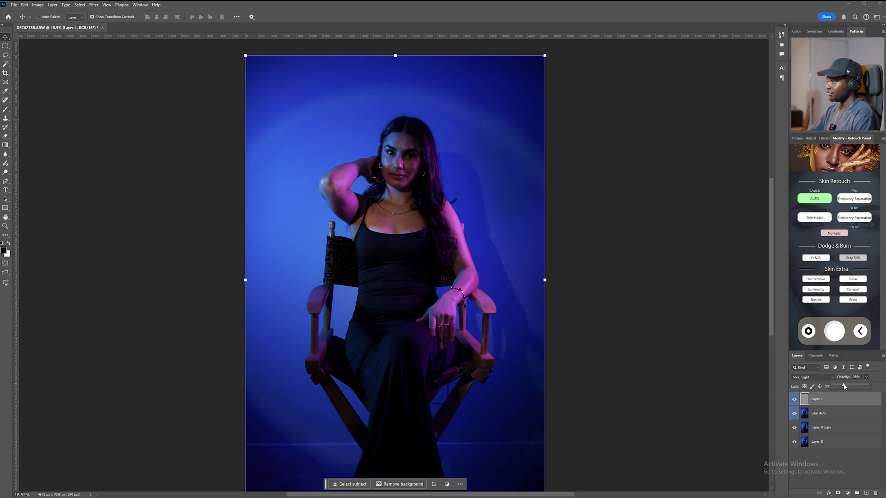
# - Raise the High Pass layer's opacity to about 46% and compare the portrait with that layer hidden and shown
pyautogui.moveTo(844, 385); pyautogui.dragTo(850, 387)
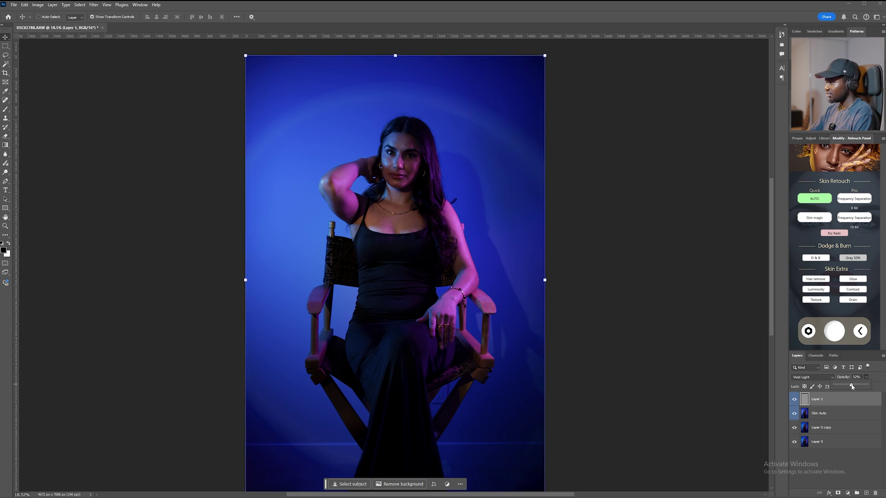
pyautogui.moveTo(850, 387); pyautogui.dragTo(849, 386)
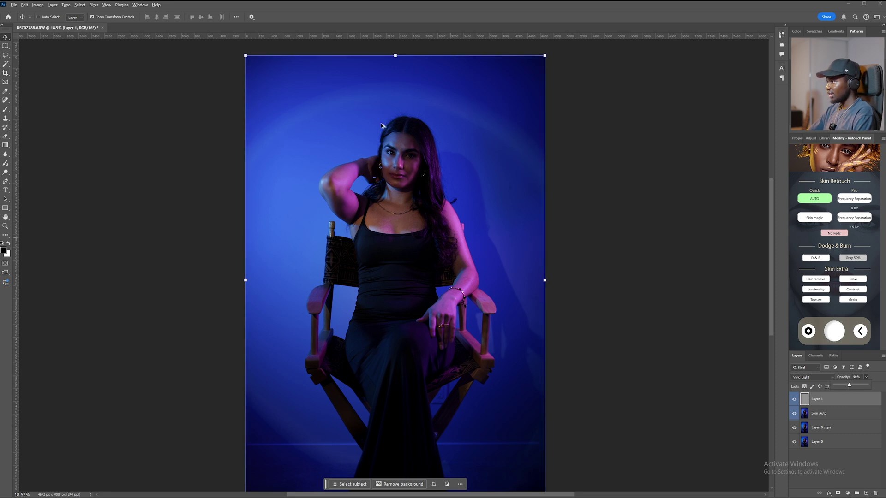
pyautogui.scroll(5, 385, 129)
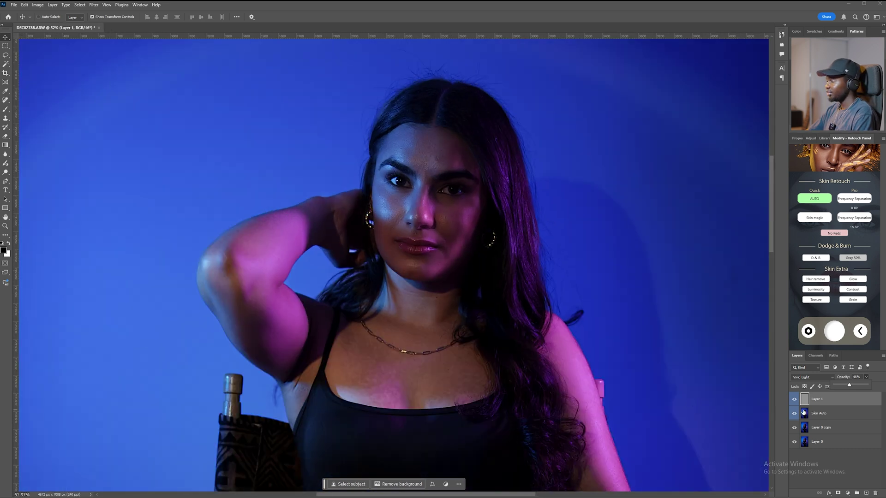
pyautogui.click(793, 400)
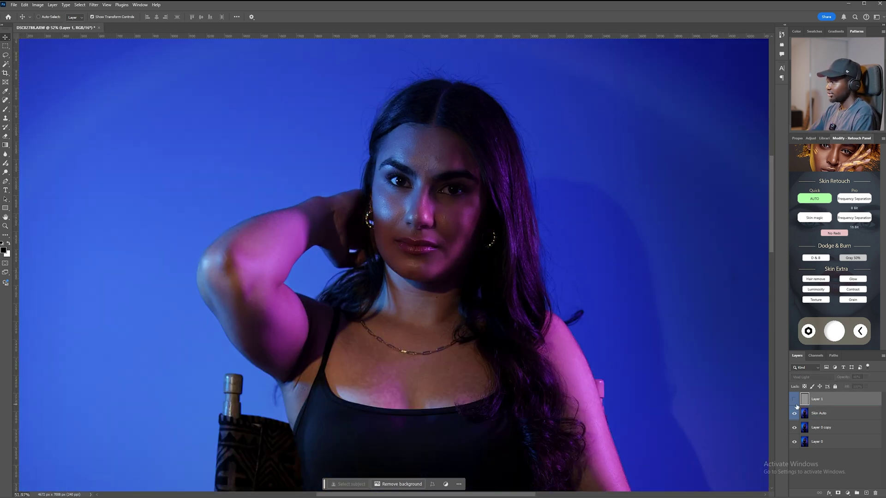
pyautogui.click(816, 413)
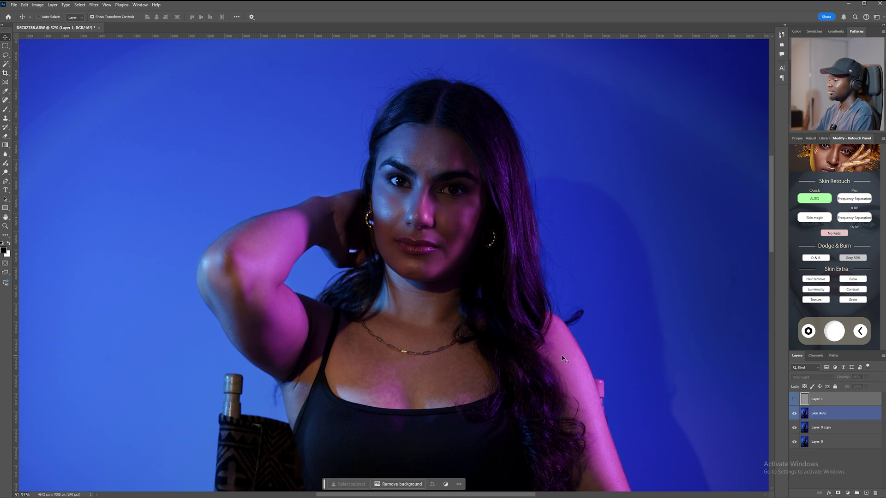
pyautogui.click(817, 399)
pyautogui.click(794, 399)
# - Select all the layers and stamp them into a single merged layer above the High Pass layer
pyautogui.scroll(-5, 305, 206)
pyautogui.scroll(2, 500, 198)
pyautogui.scroll(2, 500, 197)
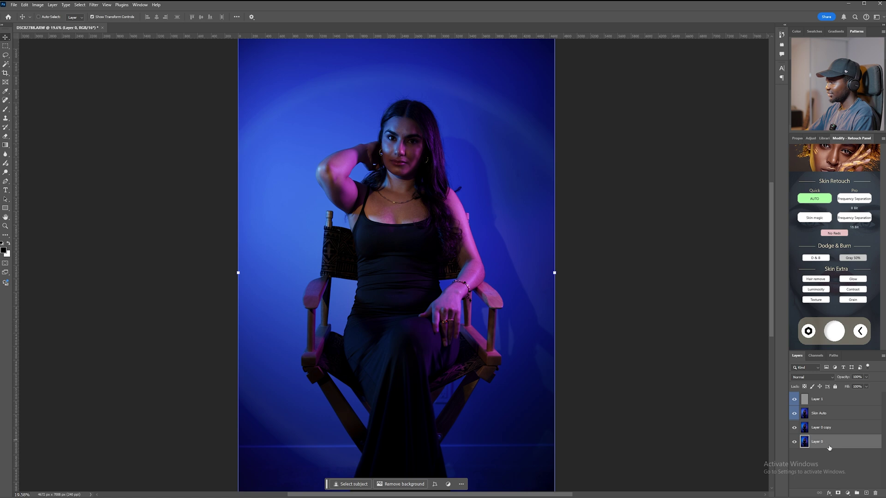
pyautogui.keyDown('shift'); pyautogui.click(835, 399); pyautogui.keyUp('shift')
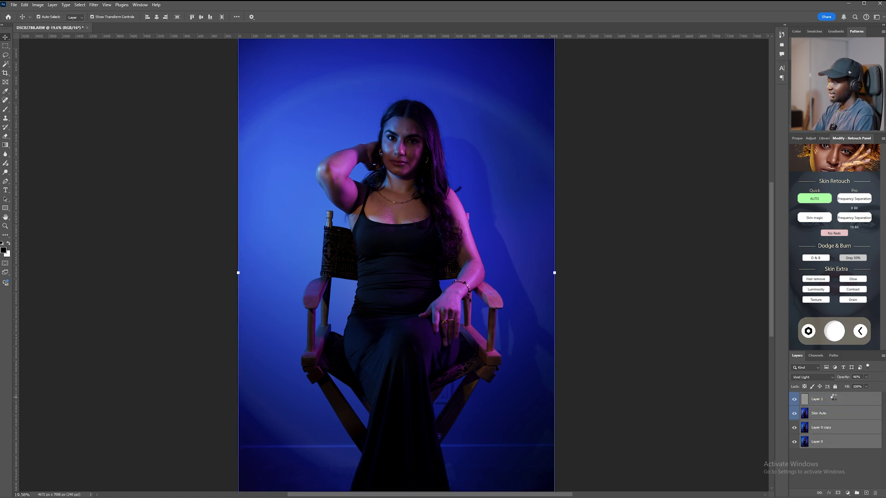
# - Run the Medium noise removal from Modify's Extra details on the merged layer
pyautogui.click(831, 330)
pyautogui.click(835, 340)
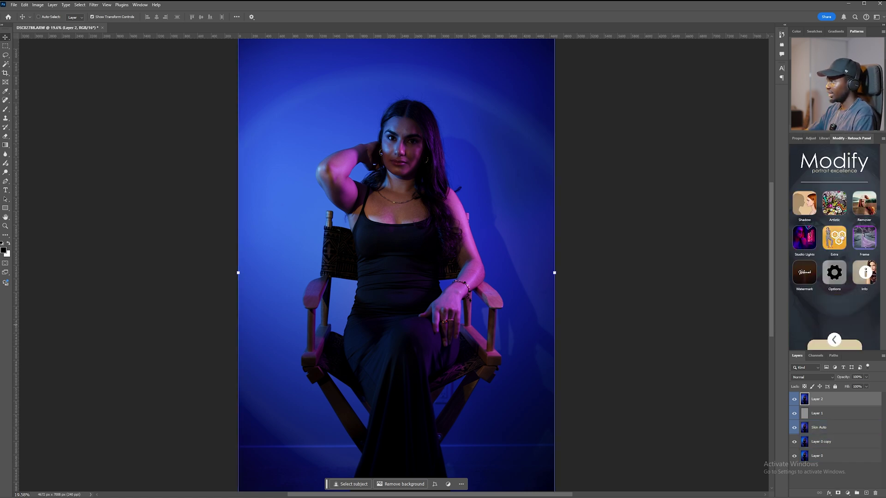
pyautogui.click(842, 238)
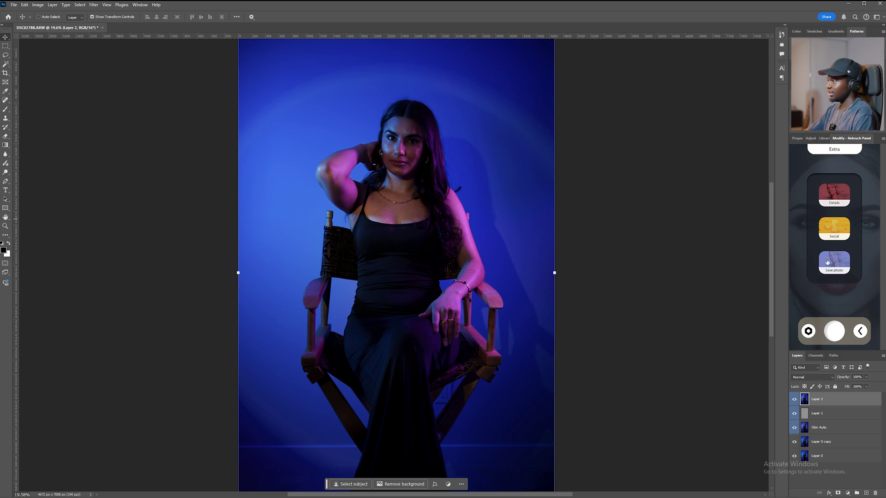
pyautogui.click(833, 229)
pyautogui.click(859, 330)
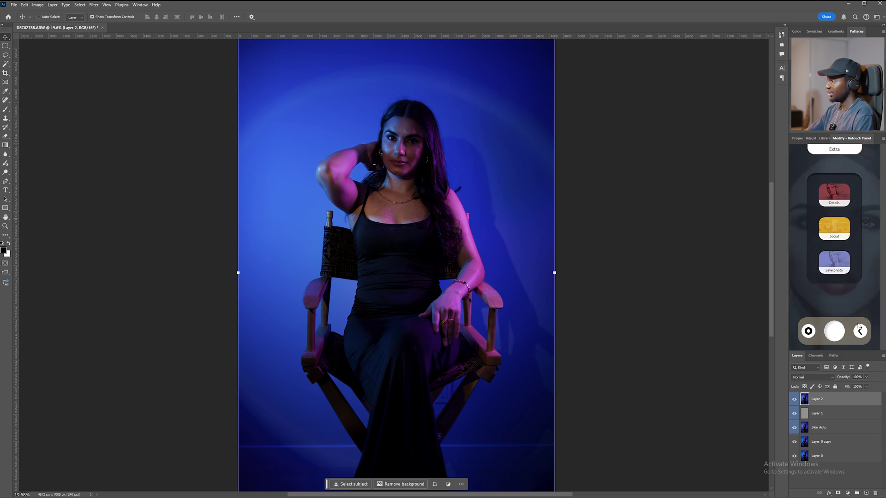
pyautogui.click(834, 196)
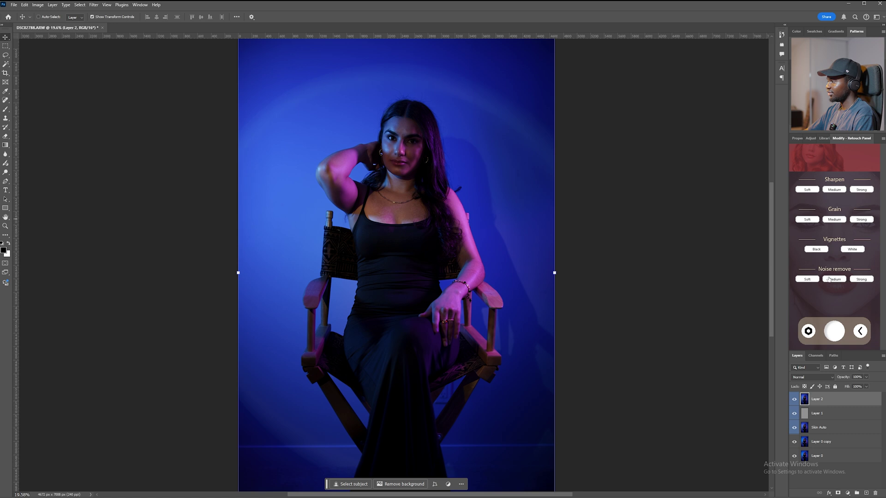
pyautogui.click(834, 279)
# - Check the noise removal on the face up close and lower its layer's opacity to about 60%
pyautogui.scroll(3, 399, 125)
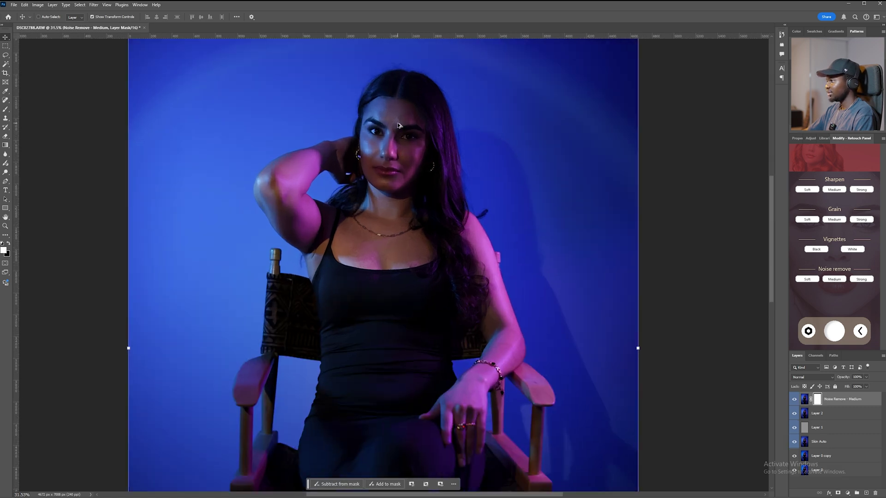
pyautogui.scroll(4, 399, 124)
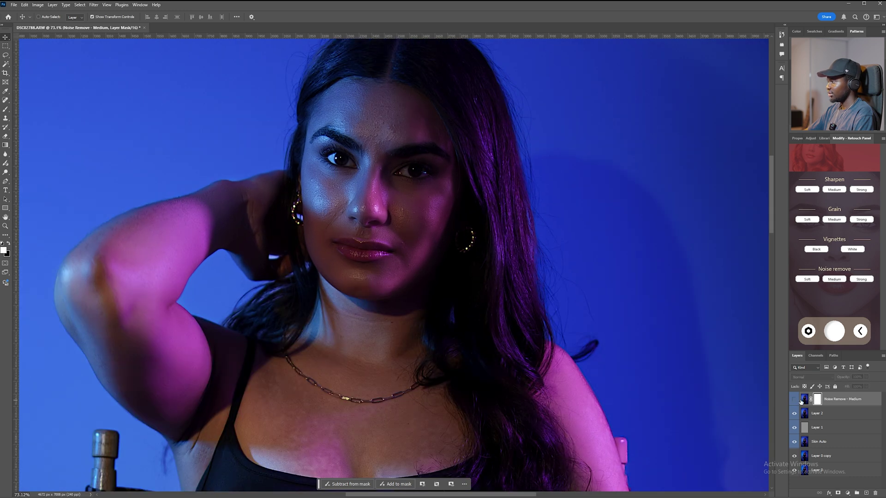
pyautogui.moveTo(866, 377); pyautogui.dragTo(856, 389)
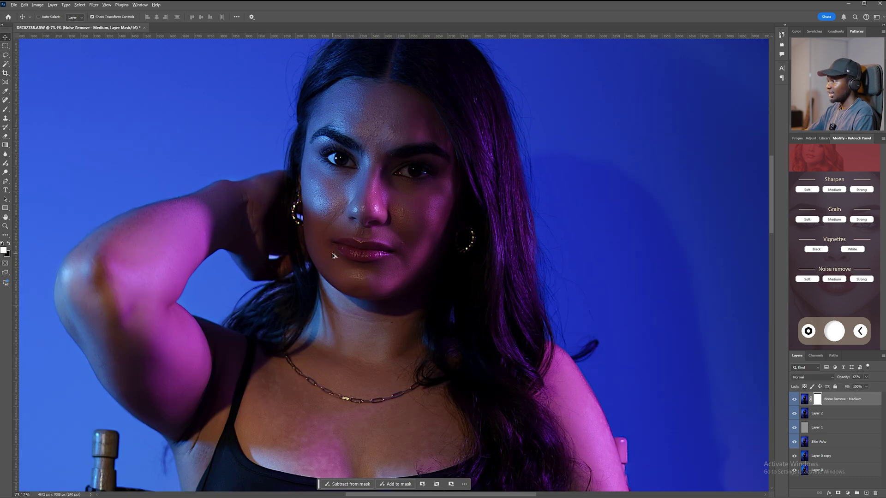
pyautogui.scroll(-3, 336, 196)
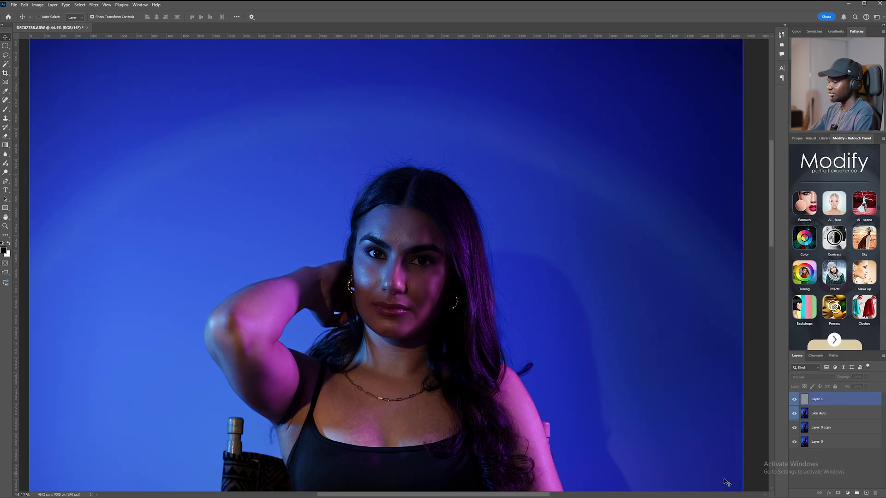
# - Select every layer from Layer 0 to Layer 1 and stamp them into a new merged layer on top
pyautogui.hotkey('alt', ',')
pyautogui.click(835, 402)
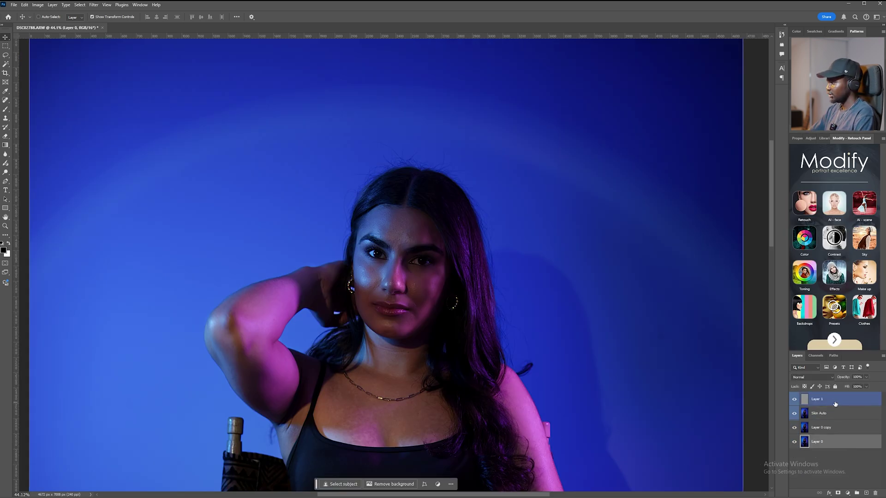
pyautogui.keyDown('shift'); pyautogui.click(835, 404); pyautogui.keyUp('shift')
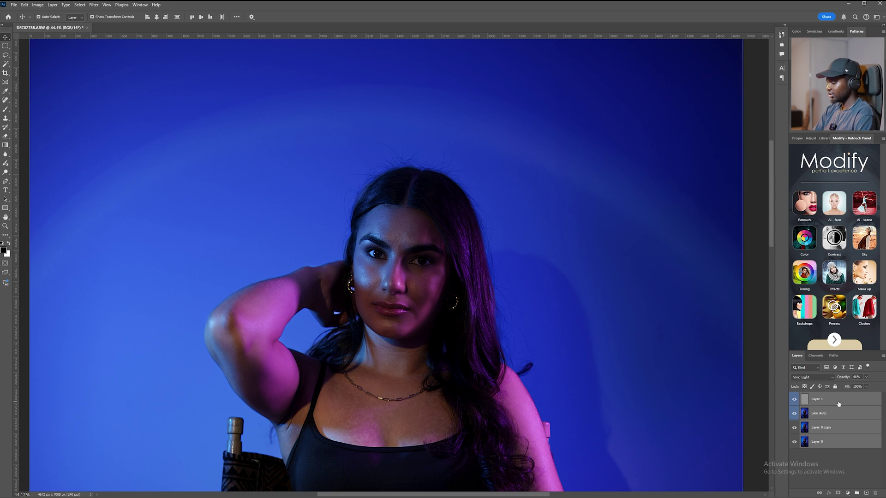
pyautogui.hotkey('ctrl', 'shift', 'alt', 'e')
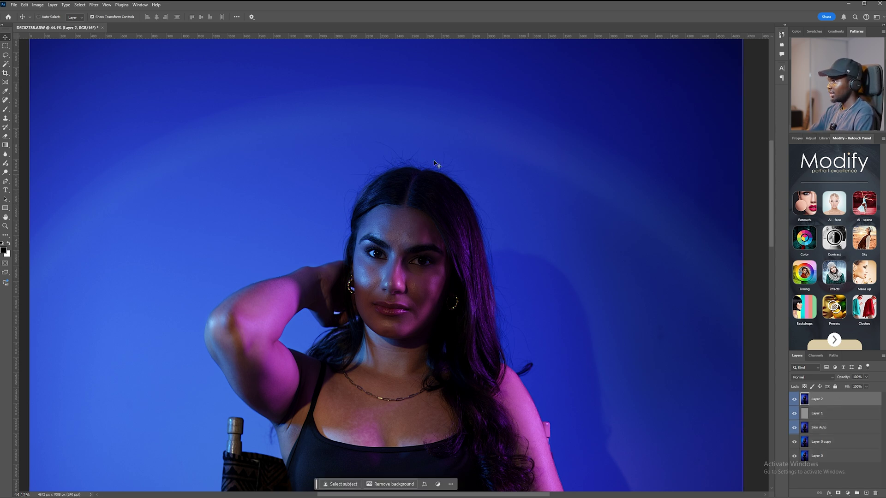
# - Start the Reduce Noise filter on the merged layer and frame the subject's eyes and forehead in its preview
pyautogui.scroll(-3, 309, 97)
pyautogui.scroll(3, 308, 87)
pyautogui.scroll(-1, 267, 103)
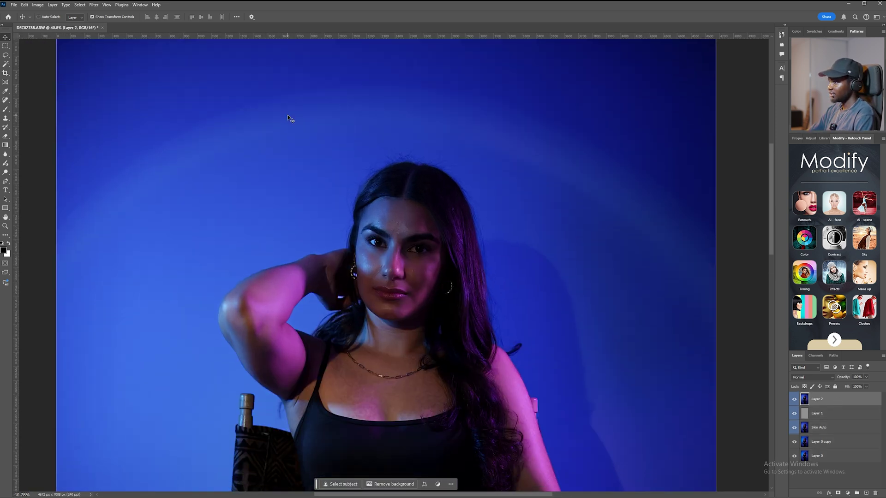
pyautogui.click(94, 5)
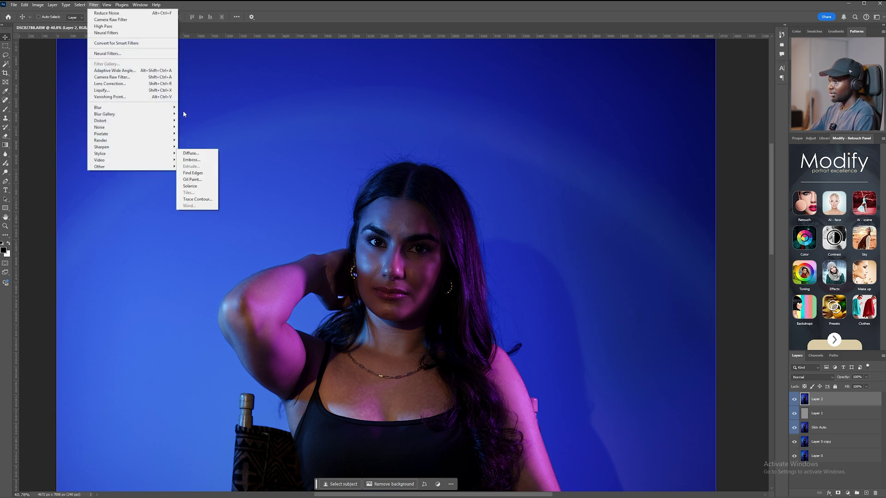
pyautogui.moveTo(165, 130)
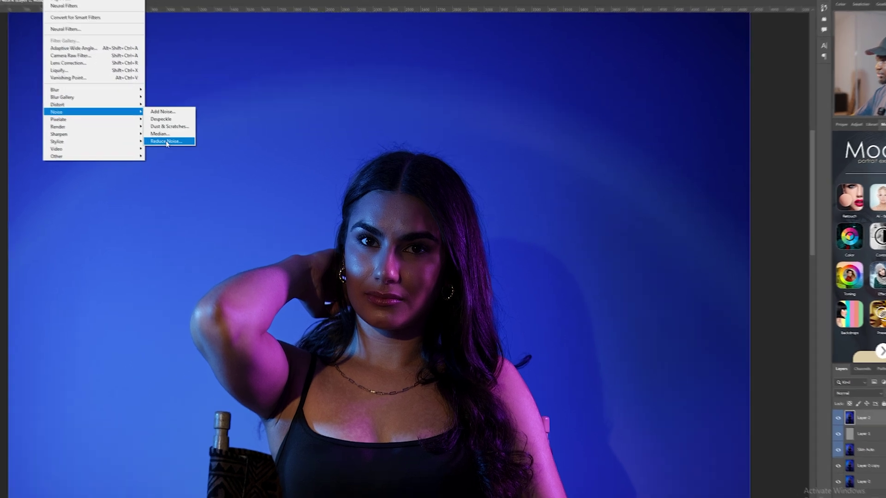
pyautogui.click(194, 152)
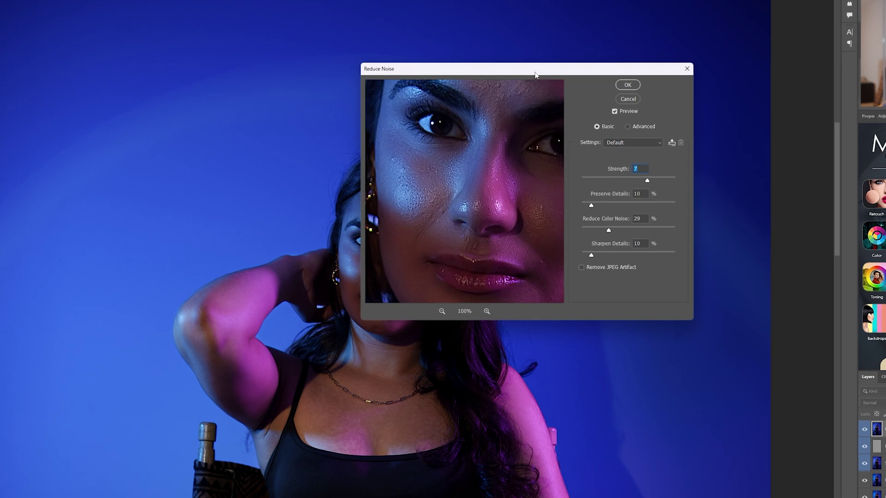
pyautogui.moveTo(535, 70); pyautogui.dragTo(378, 76)
pyautogui.moveTo(316, 138); pyautogui.dragTo(294, 202)
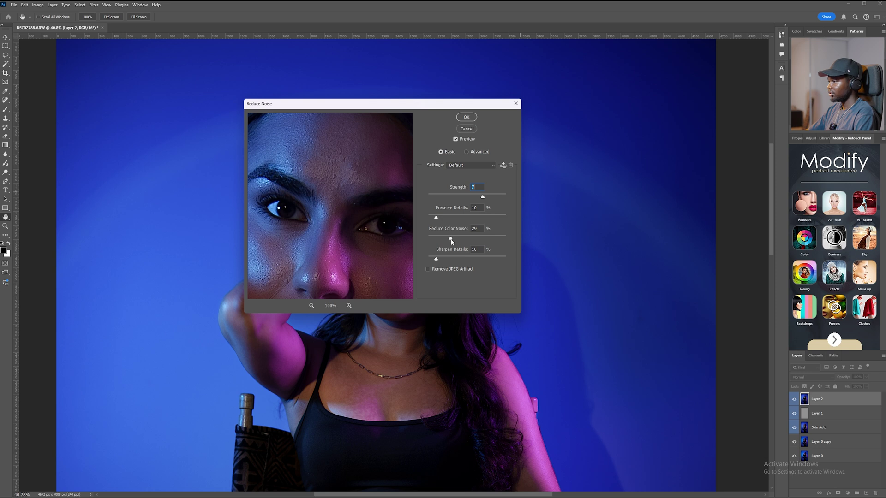
# - Set Reduce Color Noise to 31% and Sharpen Details to 7% in the Reduce Noise filter
pyautogui.moveTo(454, 242); pyautogui.dragTo(451, 240)
pyautogui.moveTo(436, 260)
pyautogui.mouseDown()
pyautogui.moveTo(493, 267)
pyautogui.moveTo(503, 260)
pyautogui.moveTo(443, 262)
pyautogui.mouseUp()
pyautogui.moveTo(429, 104); pyautogui.dragTo(644, 90)
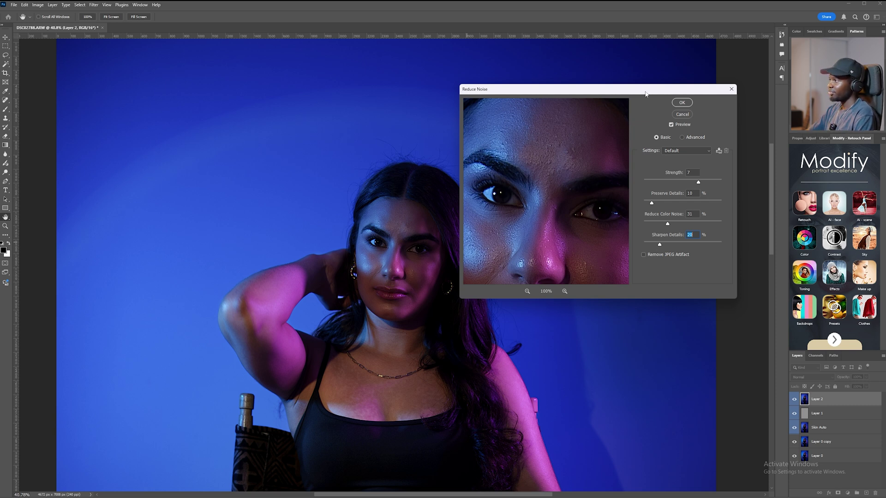
pyautogui.moveTo(645, 94); pyautogui.dragTo(605, 96)
pyautogui.moveTo(620, 246); pyautogui.dragTo(610, 249)
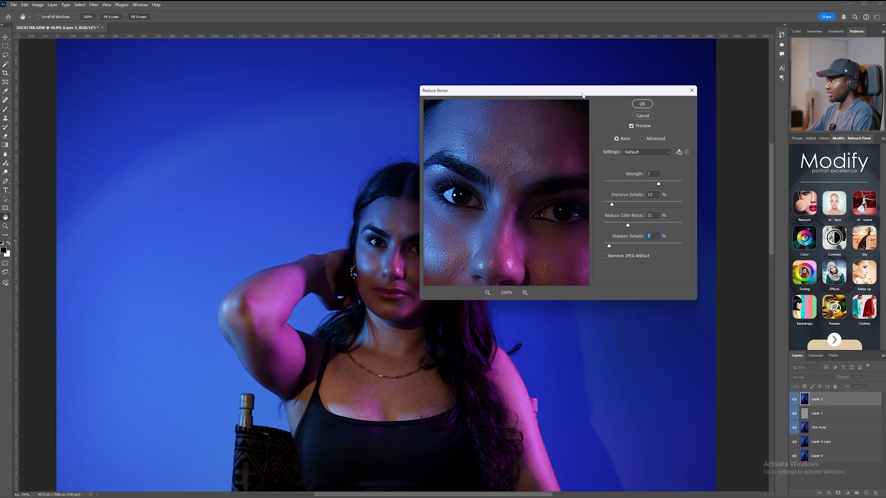
# - Check the face in the preview, leave Remove JPEG Artifact turned off, and apply the Reduce Noise filter
pyautogui.moveTo(642, 91); pyautogui.dragTo(524, 111)
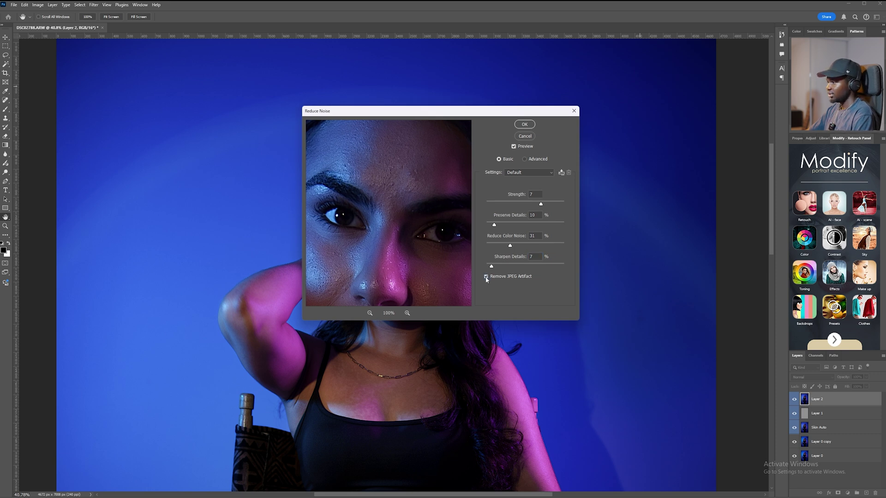
pyautogui.moveTo(405, 234); pyautogui.dragTo(401, 268)
pyautogui.click(486, 276)
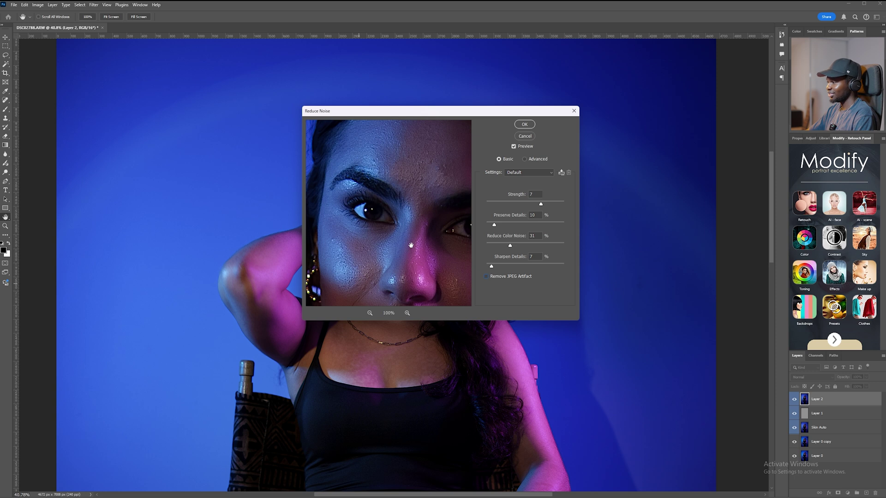
pyautogui.click(524, 124)
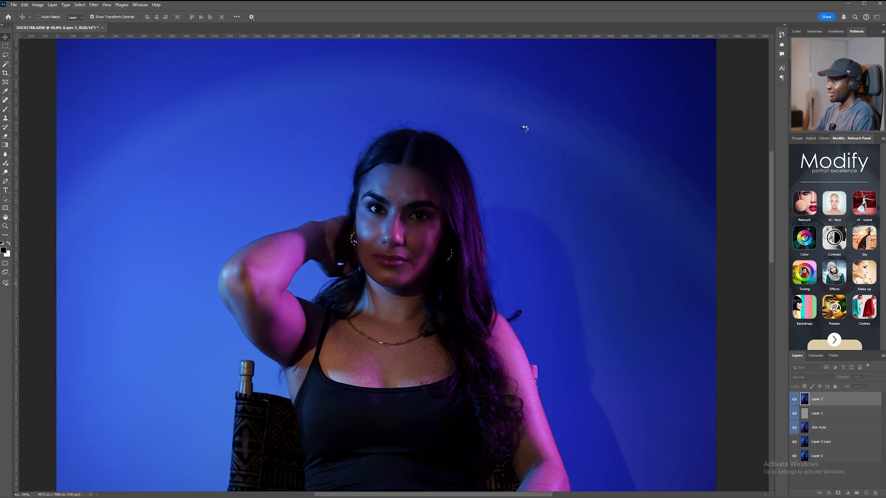
# - Examine the noise reduction on the face up close, comparing the image with the merged layer hidden and shown
pyautogui.scroll(5, 416, 216)
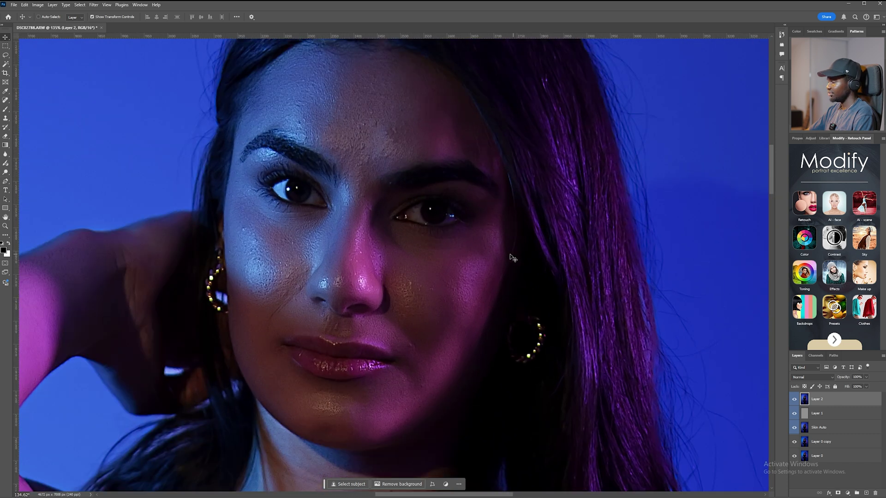
pyautogui.moveTo(511, 257); pyautogui.dragTo(491, 256)
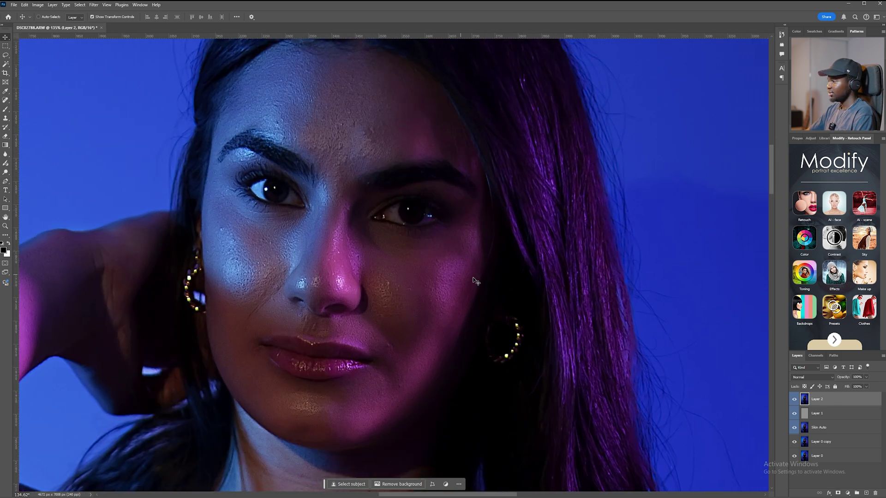
pyautogui.click(794, 400)
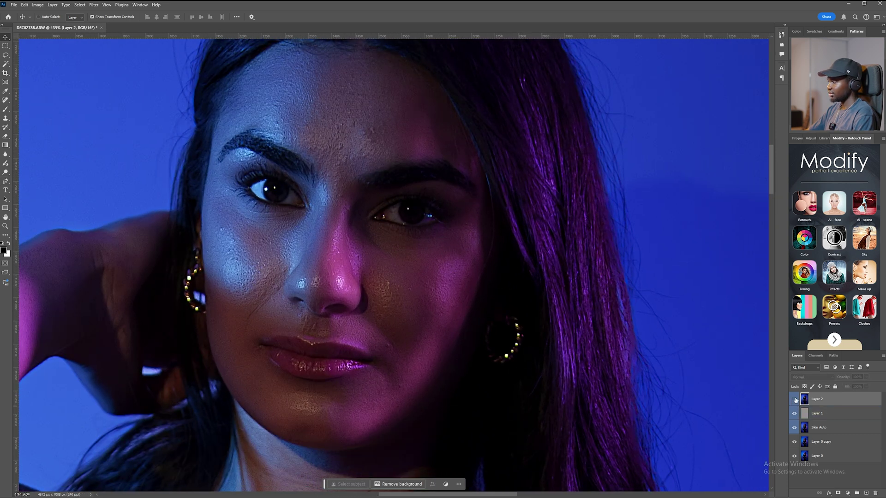
pyautogui.click(793, 400)
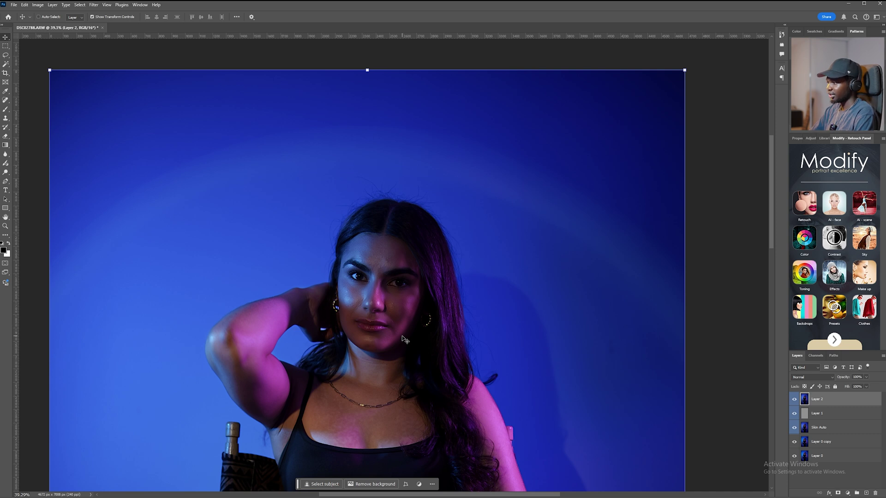
pyautogui.scroll(-5, 405, 340)
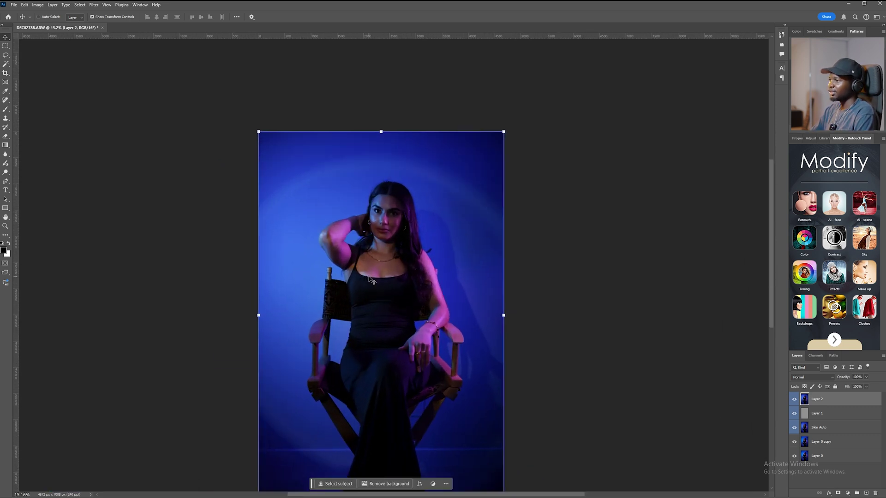
pyautogui.scroll(2, 372, 280)
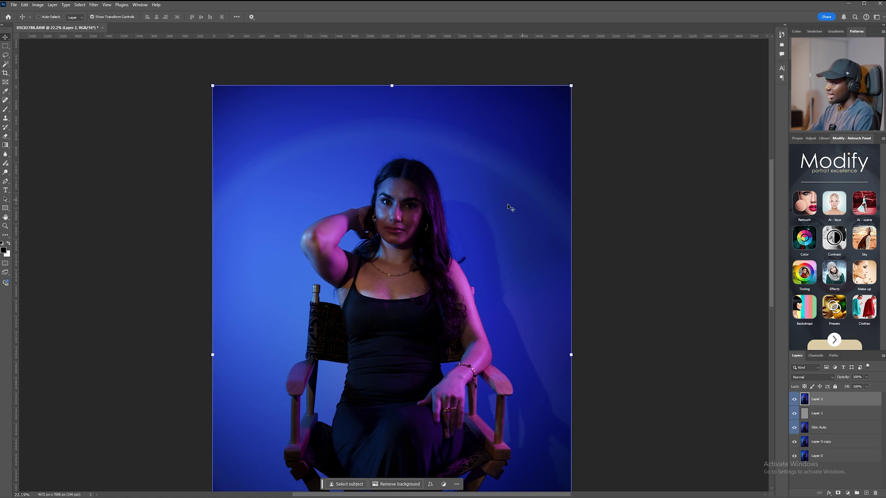
pyautogui.click(14, 5)
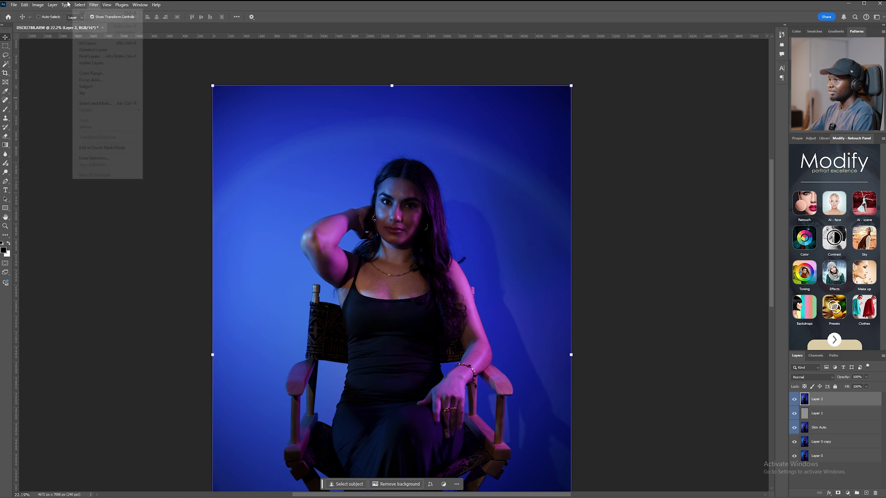
# - Crop the portrait to the 4:5 (8:10) ratio at full width, keeping headroom above the subject and trimming the lower part
pyautogui.moveTo(13, 9)
pyautogui.click(157, 107)
pyautogui.press('c')
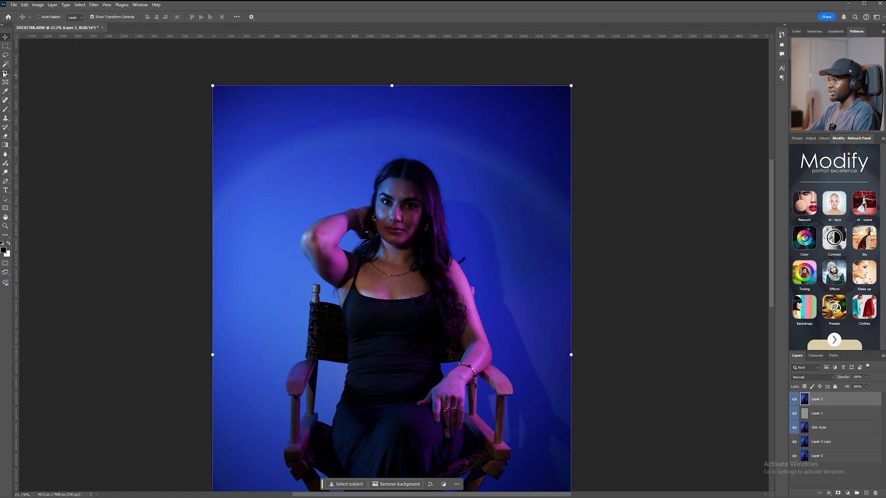
pyautogui.scroll(-3, 543, 115)
pyautogui.scroll(2, 499, 163)
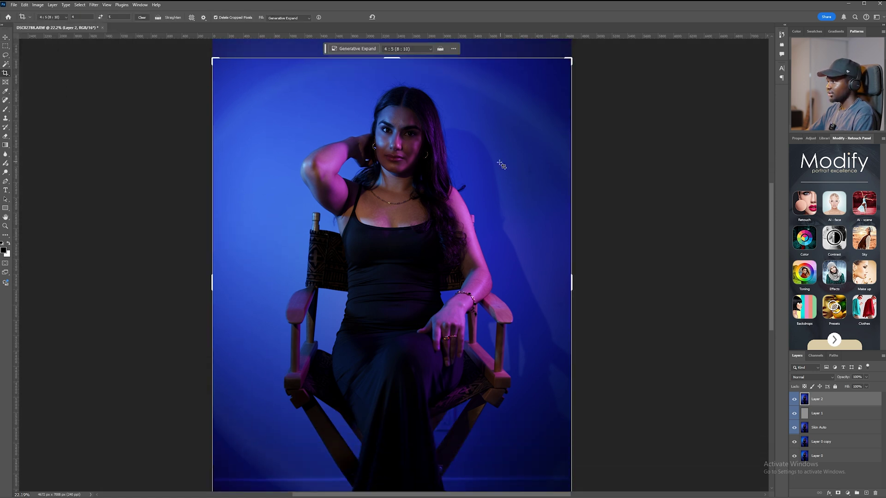
pyautogui.click(416, 197)
pyautogui.moveTo(415, 196); pyautogui.dragTo(447, 261)
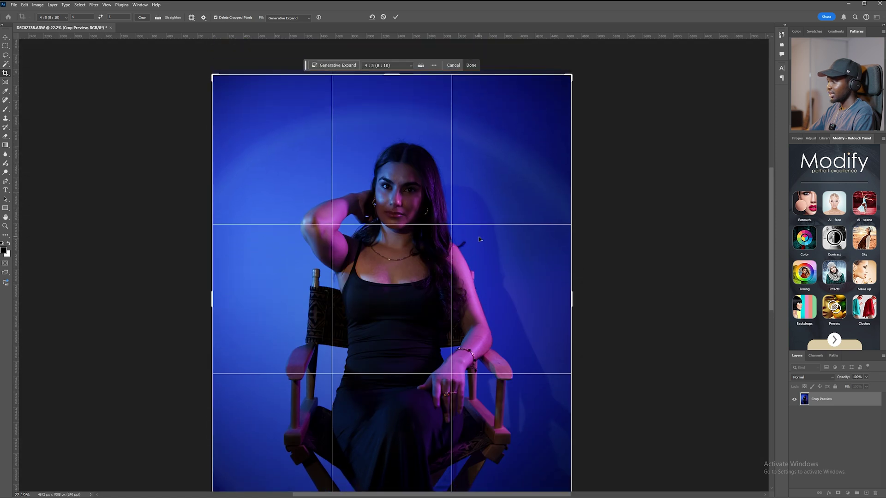
pyautogui.scroll(-2, 479, 233)
pyautogui.hotkey('alt', 'space')
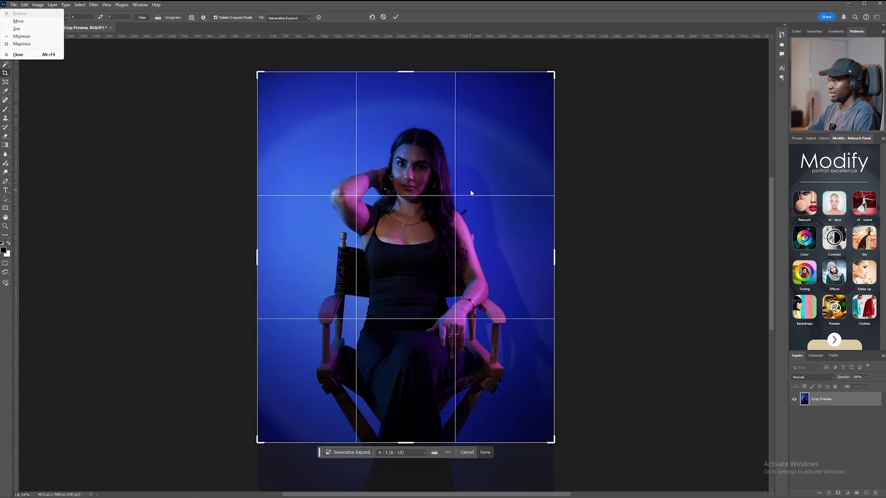
pyautogui.press('Escape')
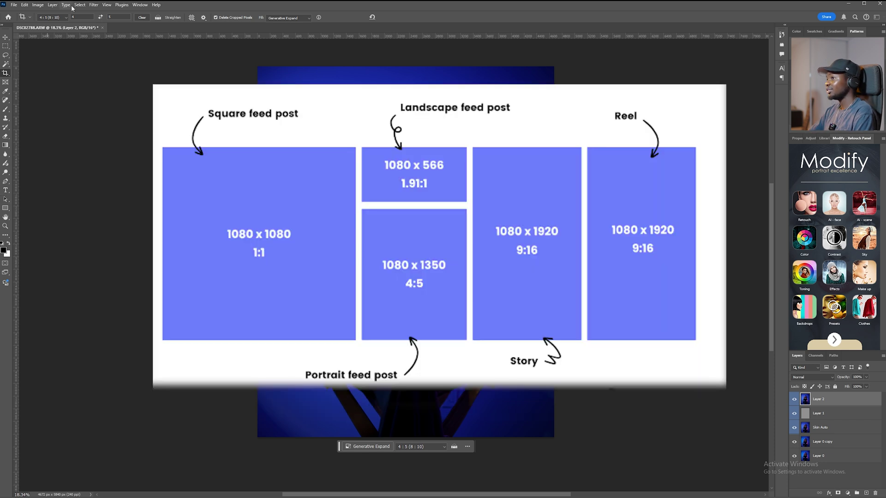
# - Open Save for Web, set the JPEG export width to 1080 px, and fit the whole portrait in the preview
pyautogui.click(13, 4)
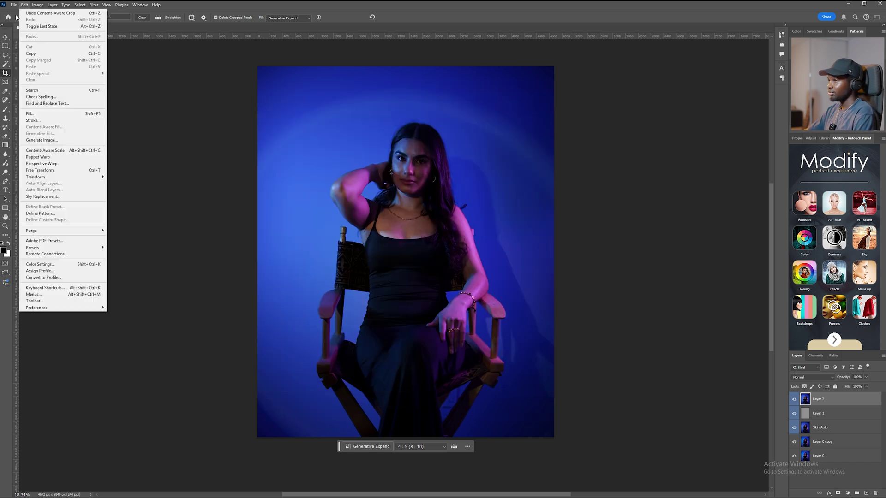
pyautogui.moveTo(67, 130)
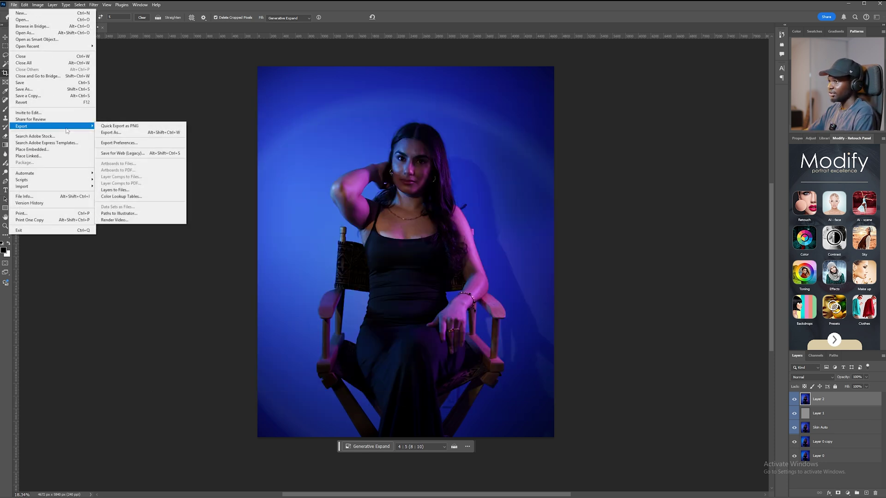
pyautogui.click(147, 153)
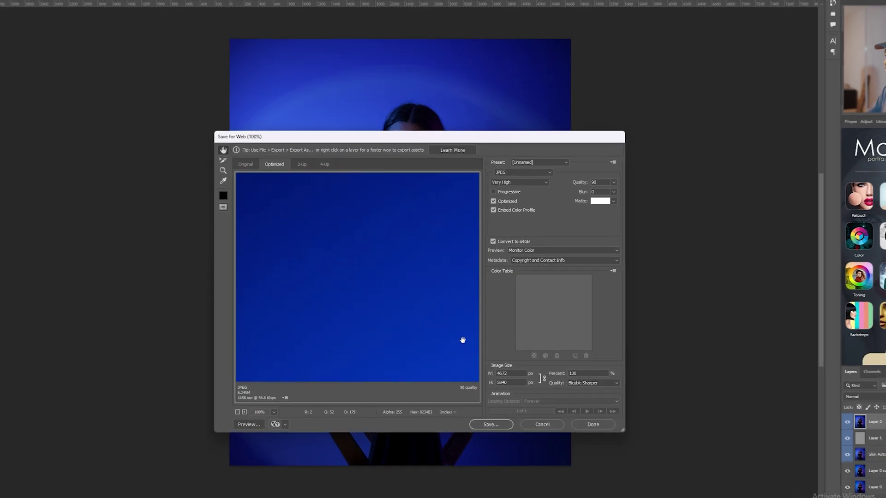
pyautogui.press('Tab')
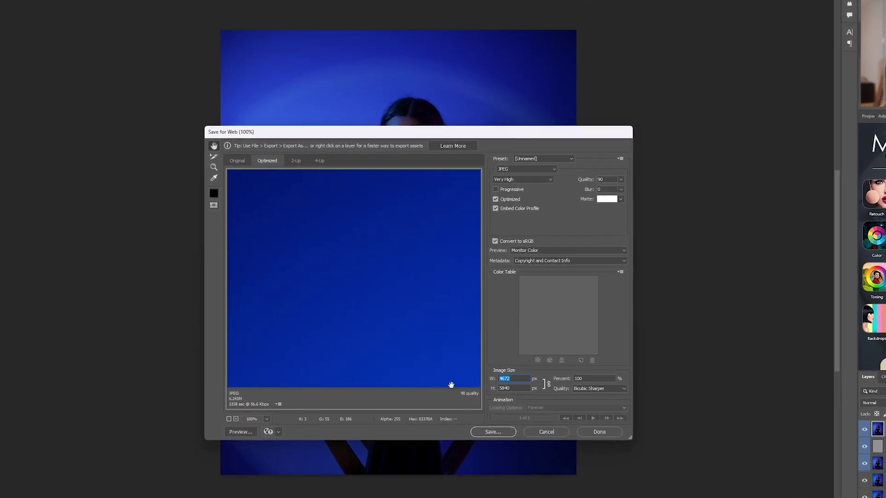
pyautogui.write('10')
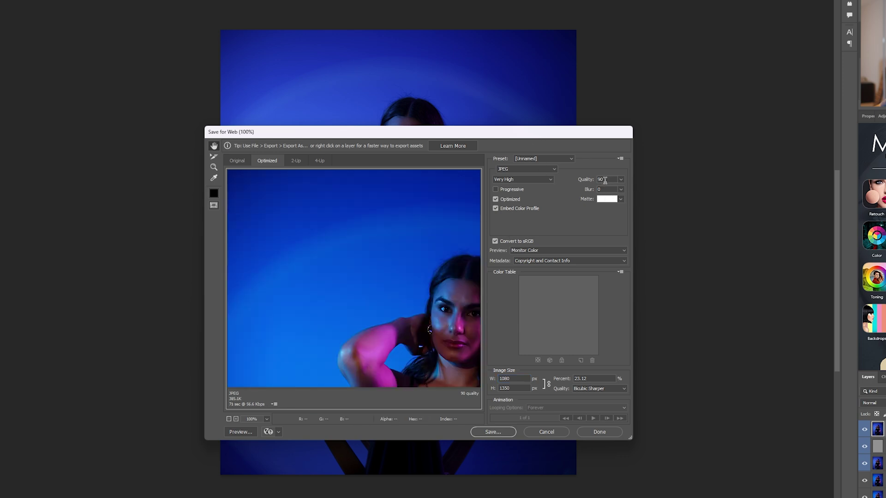
pyautogui.rightClick(271, 263)
pyautogui.click(299, 334)
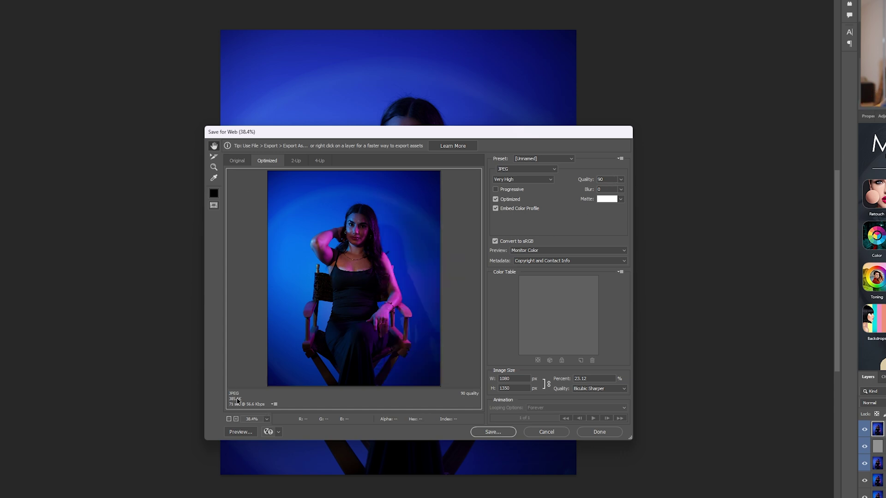
# - Set the JPEG export quality to 85
pyautogui.click(620, 179)
pyautogui.click(601, 180)
pyautogui.write('85')
# - Inspect the compressed face in the export preview at 300% and 100% zoom, and set the JPEG quality to 90
pyautogui.rightClick(356, 242)
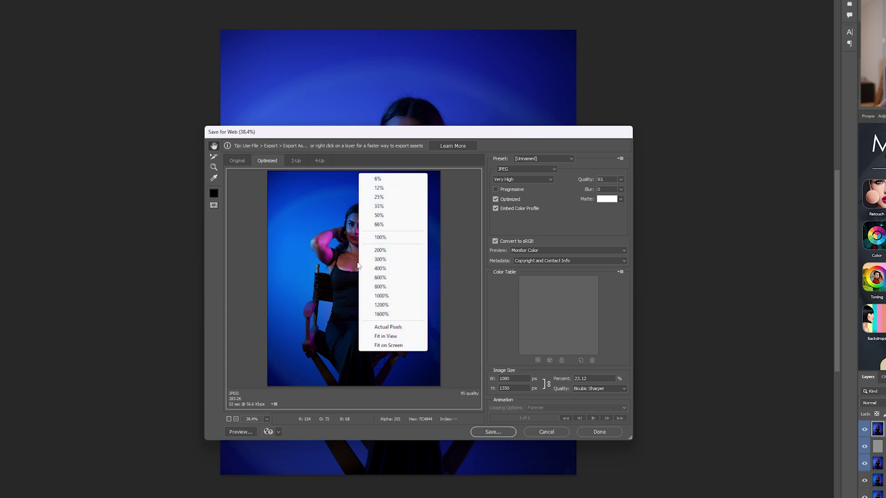
pyautogui.click(379, 215)
pyautogui.rightClick(363, 238)
pyautogui.click(386, 235)
pyautogui.scroll(10, 358, 277)
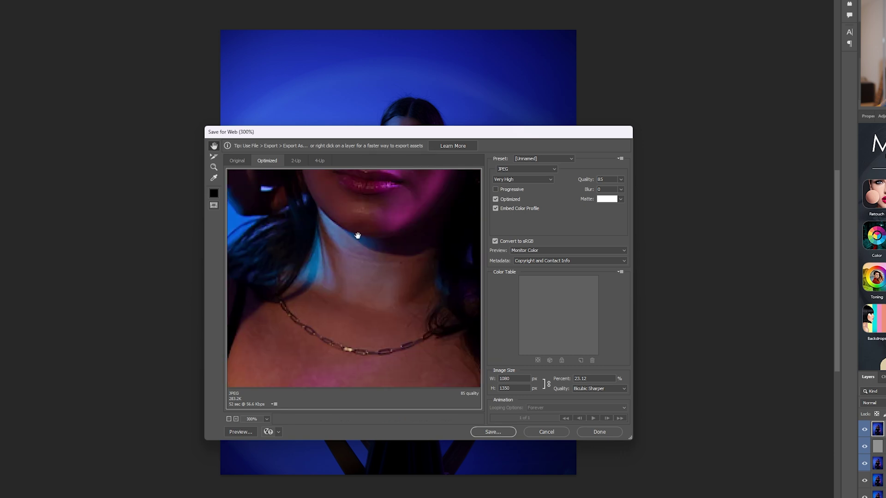
pyautogui.moveTo(345, 236); pyautogui.dragTo(351, 237)
pyautogui.rightClick(385, 262)
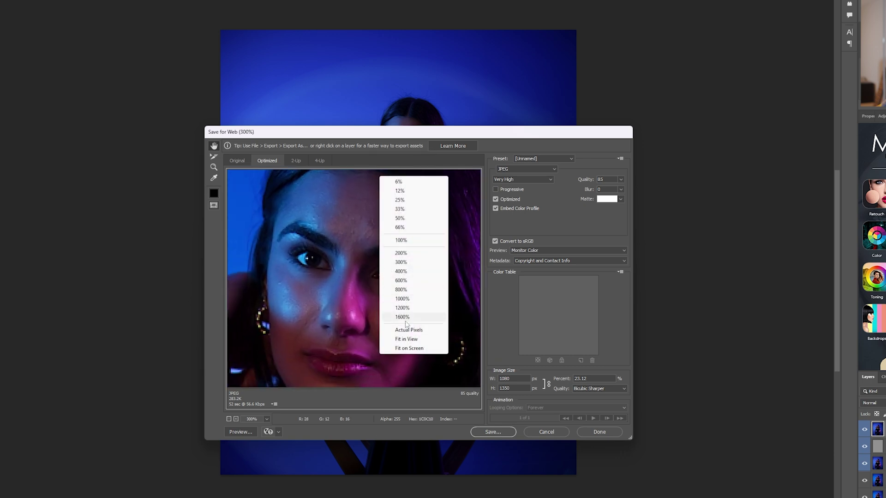
pyautogui.click(408, 266)
pyautogui.rightClick(405, 248)
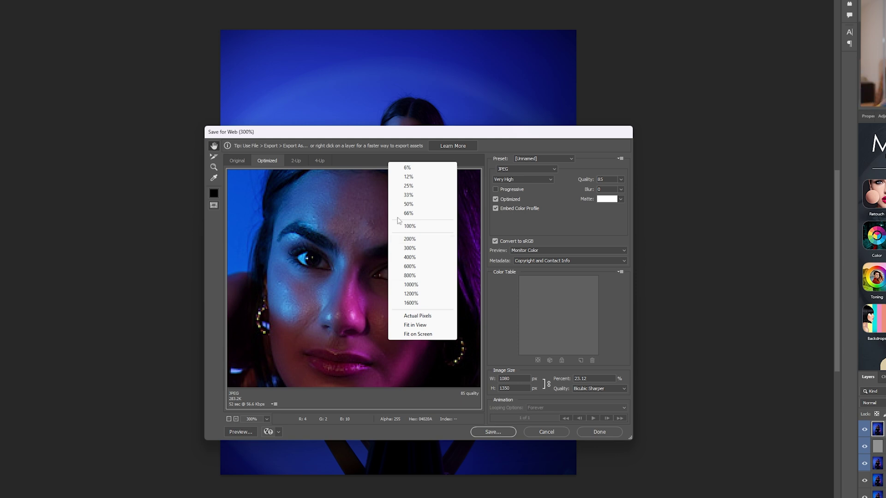
pyautogui.click(408, 226)
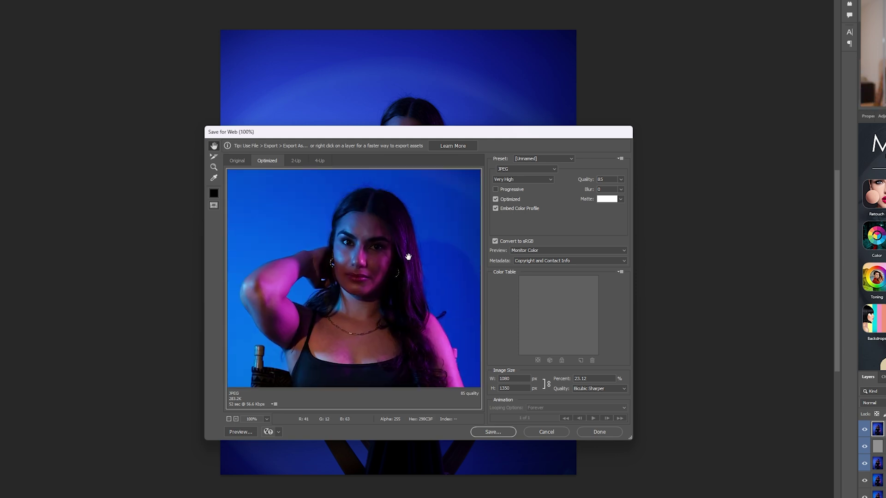
pyautogui.write('90')
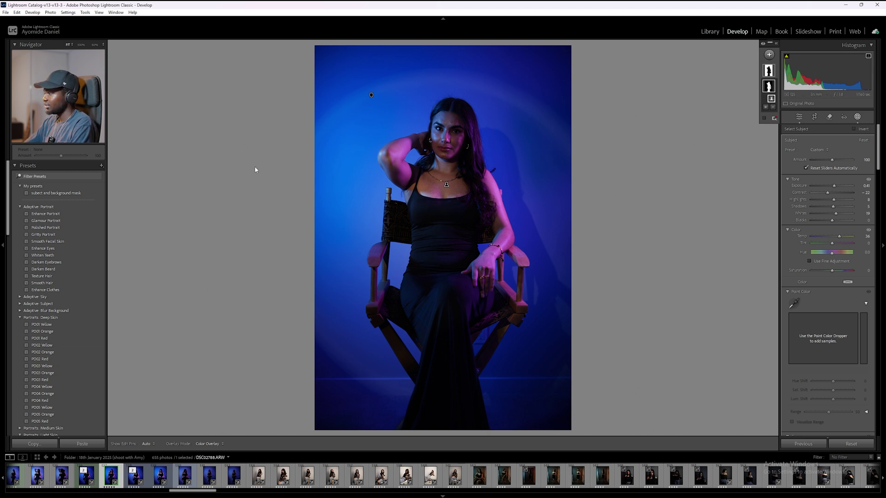
# - Select the subject mask on the portrait and review its Sharpness setting among the mask's Detail adjustments
pyautogui.click(769, 86)
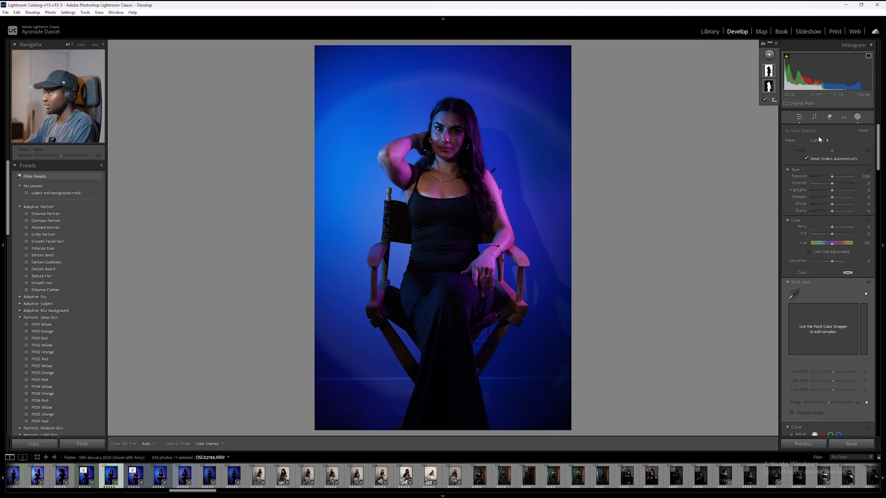
pyautogui.click(768, 87)
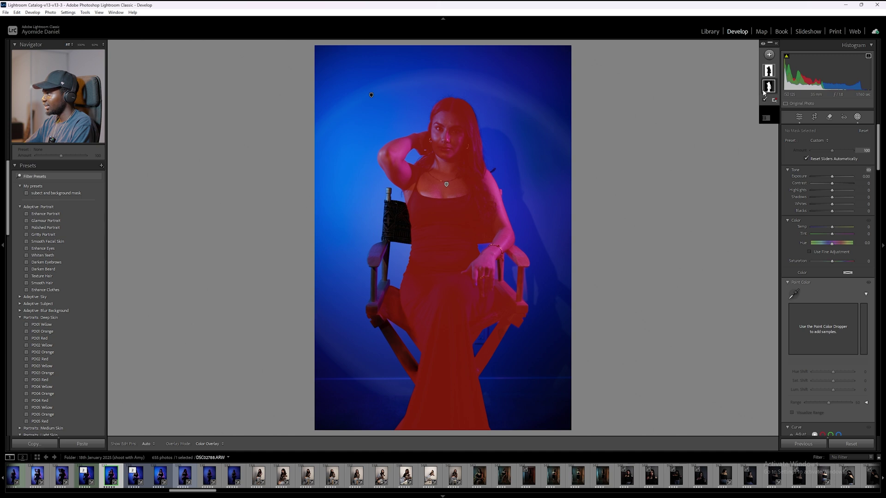
pyautogui.hotkey('shift', 'w')
pyautogui.scroll(-5, 841, 217)
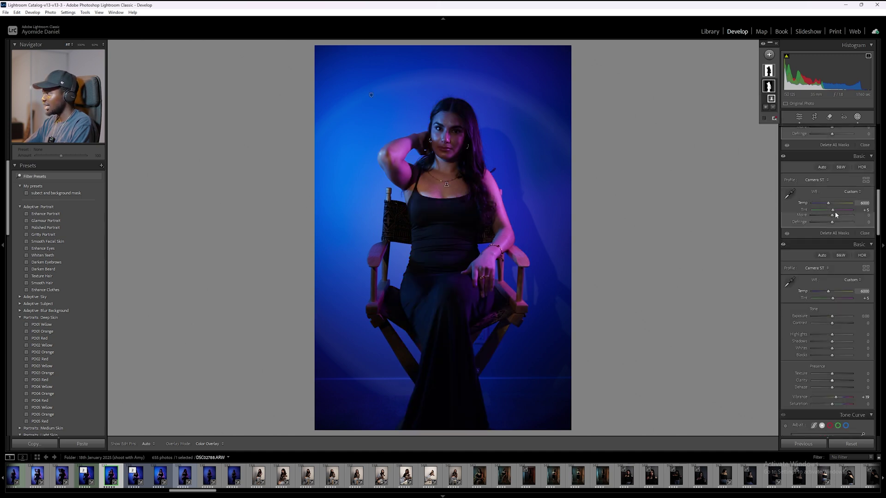
pyautogui.scroll(-3, 847, 226)
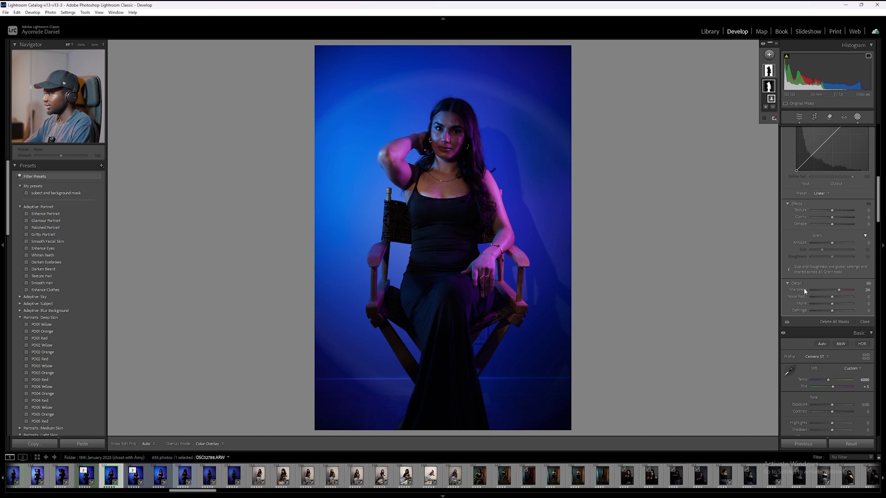
pyautogui.moveTo(830, 292); pyautogui.dragTo(830, 288)
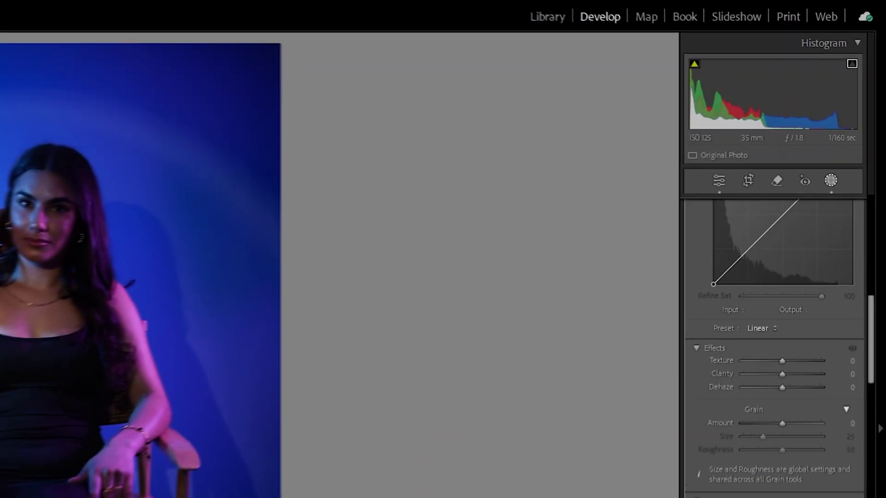
# - In the photo's global Detail settings, set Sharpening Masking to 38 using the black-and-white edge preview, and set the sharpening Amount to 68
pyautogui.click(719, 181)
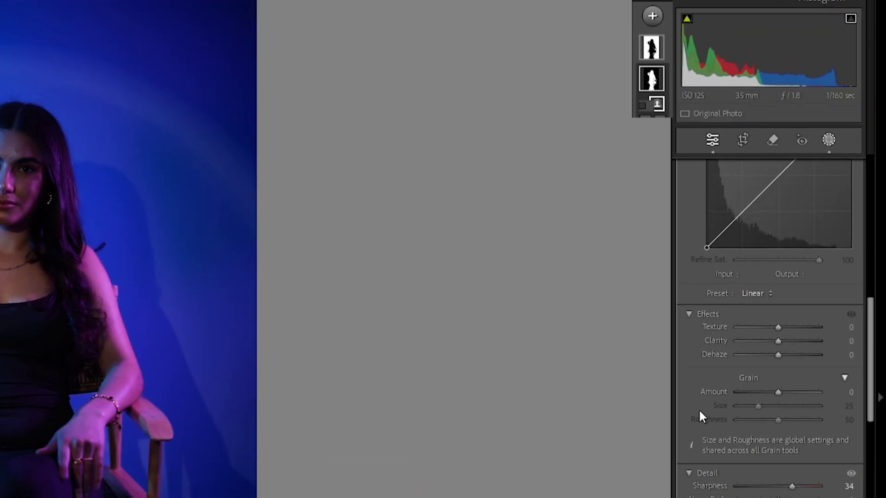
pyautogui.moveTo(871, 332); pyautogui.dragTo(879, 168)
pyautogui.moveTo(879, 107); pyautogui.dragTo(874, 414)
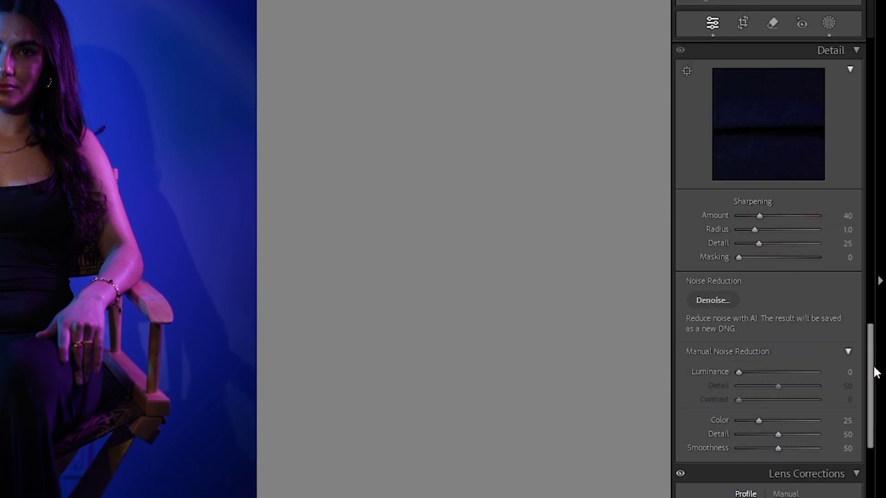
pyautogui.moveTo(872, 370); pyautogui.dragTo(872, 349)
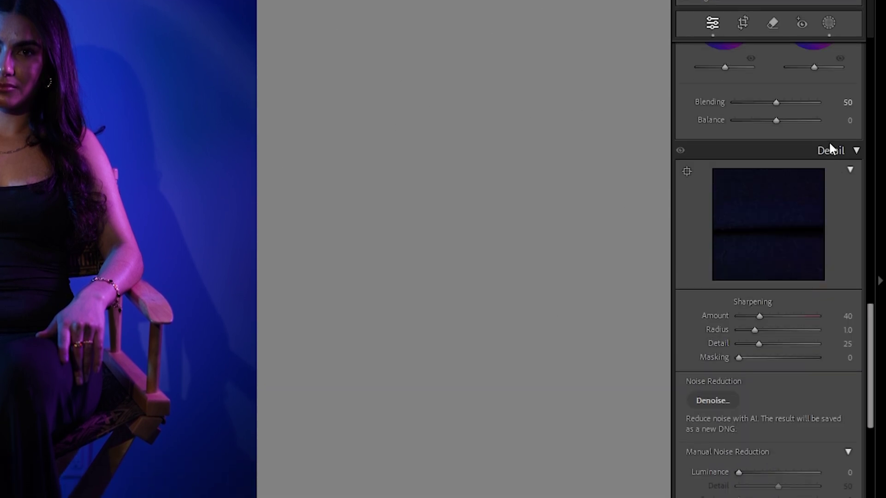
pyautogui.press('alt')
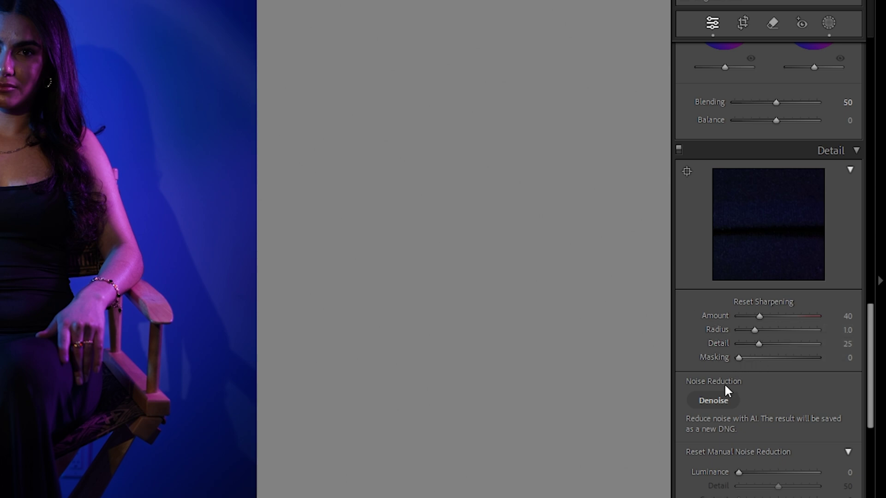
pyautogui.moveTo(740, 359); pyautogui.dragTo(771, 364)
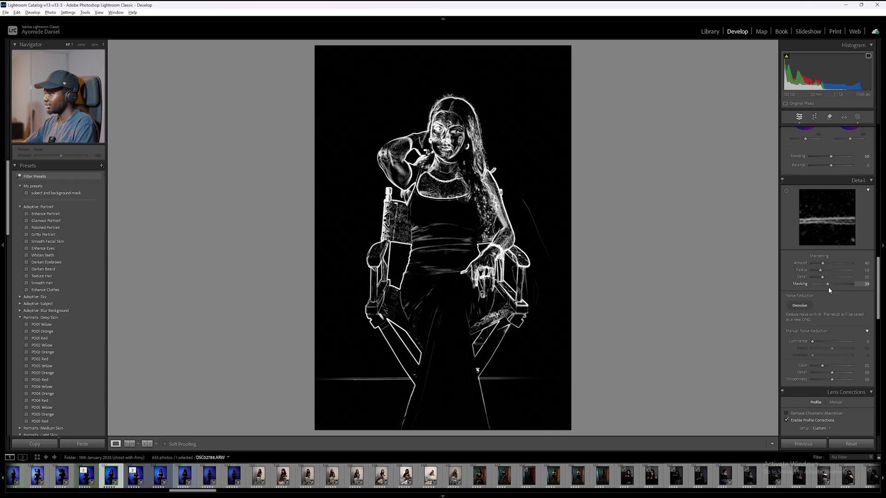
pyautogui.moveTo(828, 287)
pyautogui.mouseDown()
pyautogui.moveTo(807, 287)
pyautogui.moveTo(816, 286)
pyautogui.mouseUp()
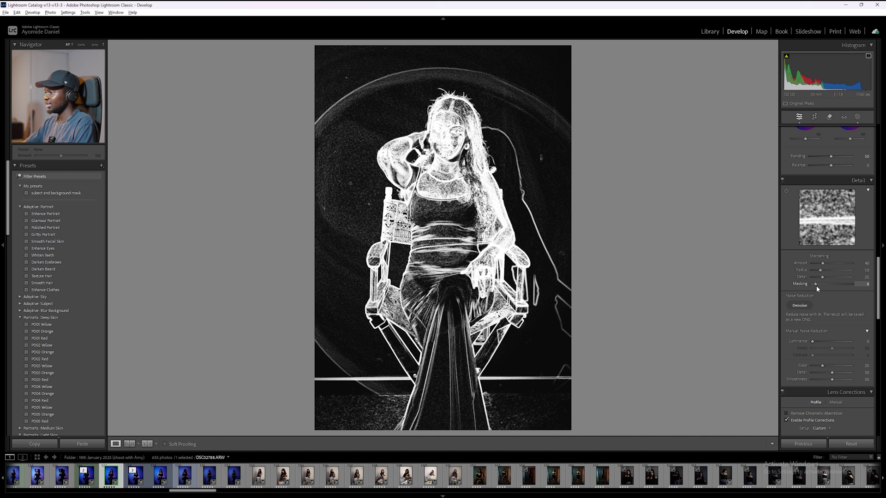
pyautogui.moveTo(816, 286); pyautogui.dragTo(823, 287)
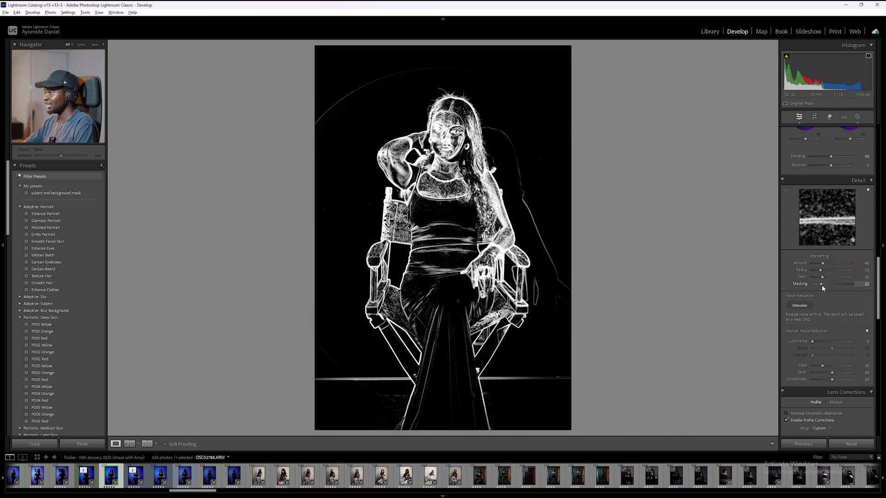
pyautogui.moveTo(823, 286); pyautogui.dragTo(826, 286)
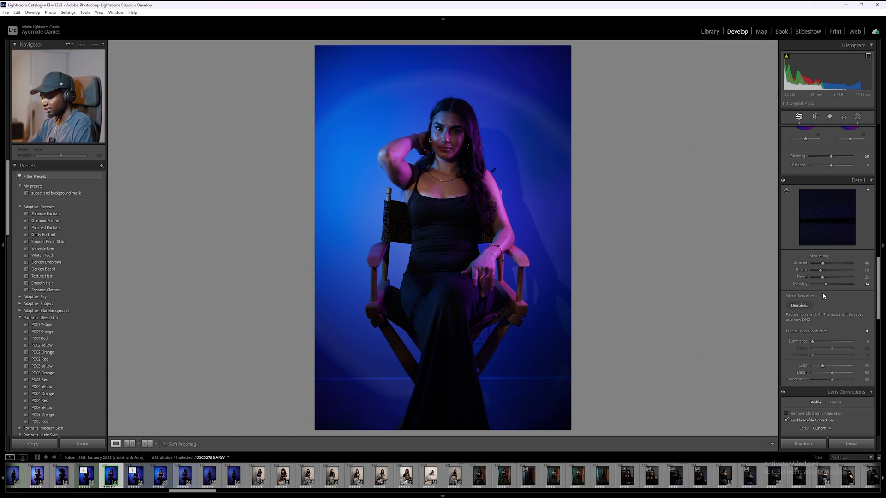
pyautogui.press('alt')
pyautogui.moveTo(822, 284)
pyautogui.mouseDown()
pyautogui.moveTo(843, 286)
pyautogui.moveTo(824, 290)
pyautogui.mouseUp()
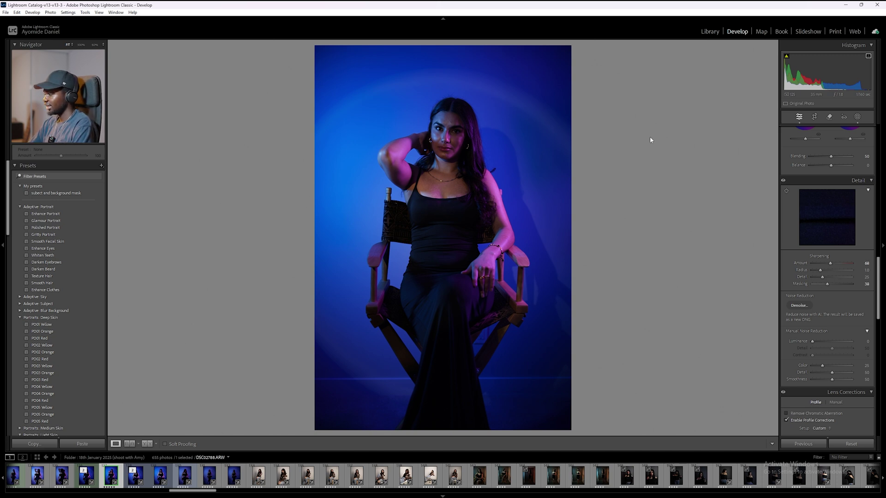
# - Open and cancel the AI Denoise preview, and try low Luminance noise reduction values using the black-and-white preview
pyautogui.click(800, 305)
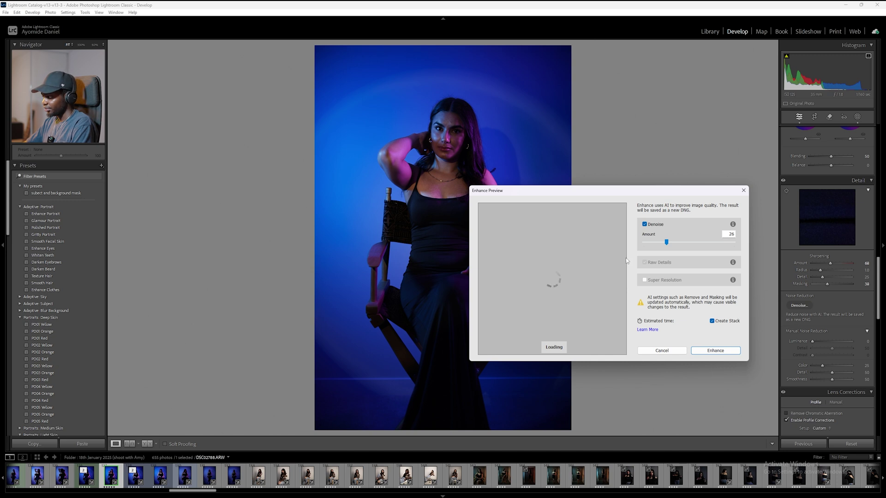
pyautogui.click(673, 351)
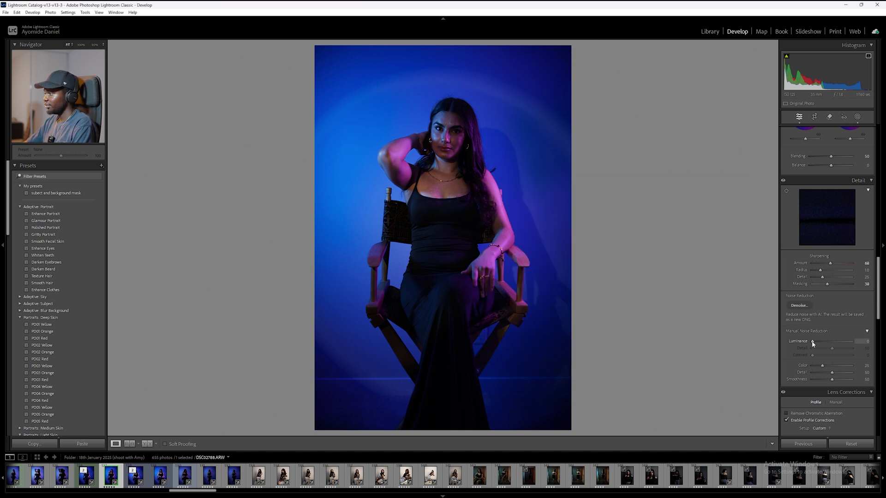
pyautogui.moveTo(813, 342); pyautogui.dragTo(814, 342)
pyautogui.press('alt')
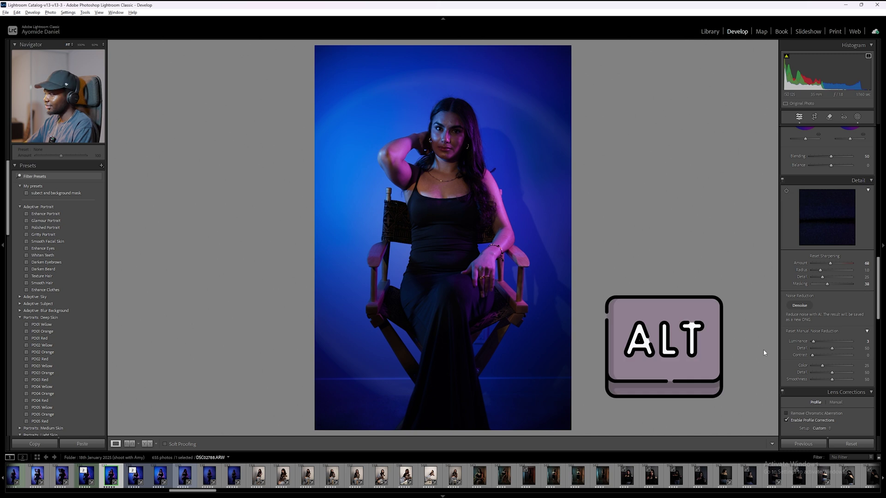
pyautogui.moveTo(813, 343); pyautogui.dragTo(817, 344)
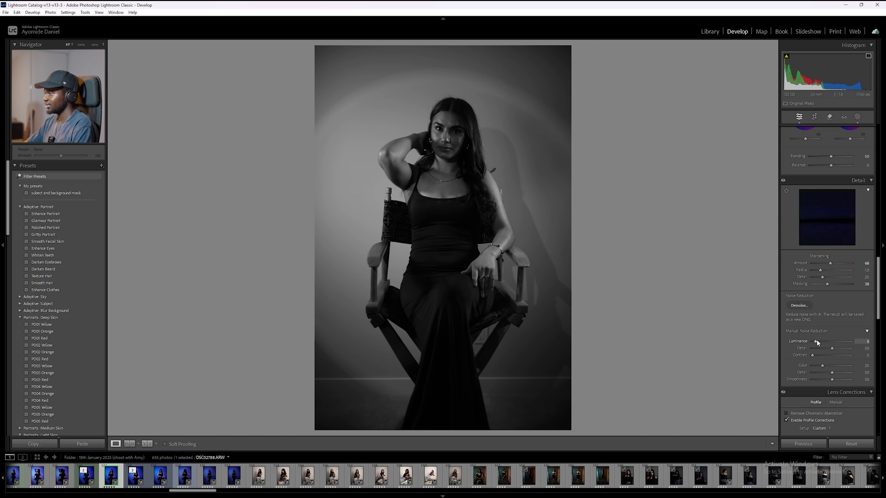
pyautogui.moveTo(817, 342); pyautogui.dragTo(814, 344)
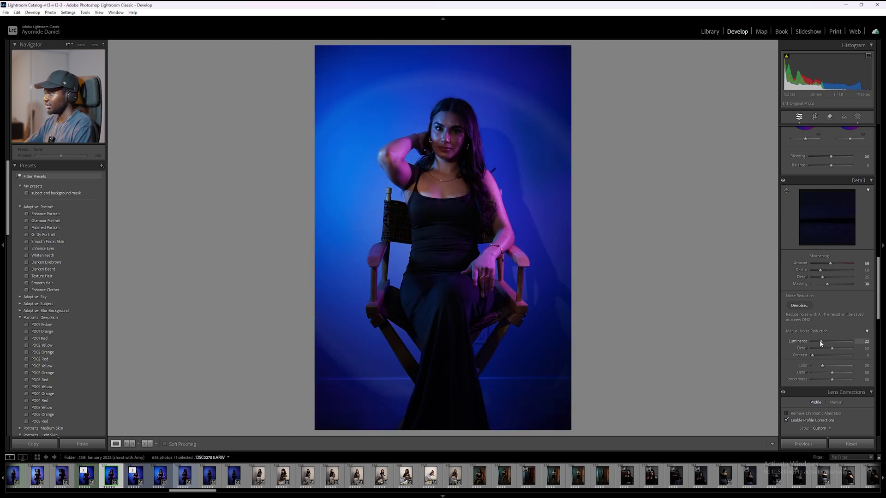
# - Try a manual noise reduction Luminance of 25 on the zoomed-in face, and settle on 10
pyautogui.moveTo(823, 342); pyautogui.dragTo(837, 342)
pyautogui.write('25')
pyautogui.press('Tab')
pyautogui.press('Tab')
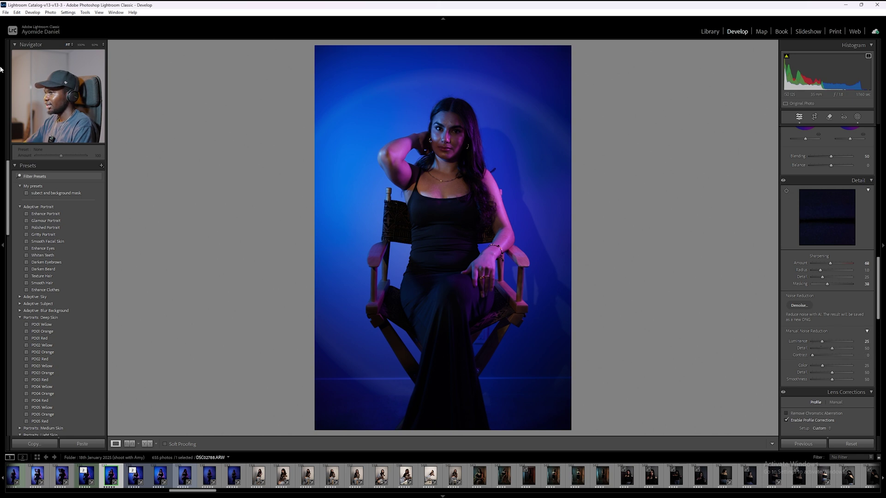
pyautogui.press('z')
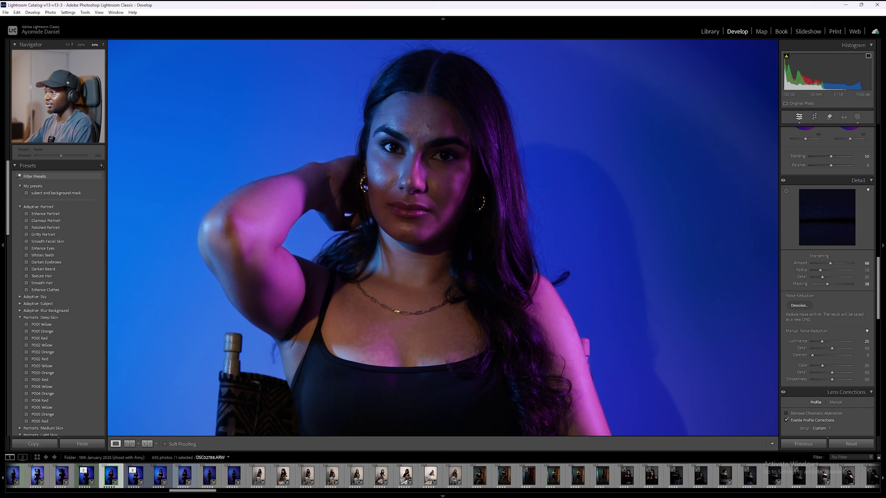
pyautogui.click(522, 230)
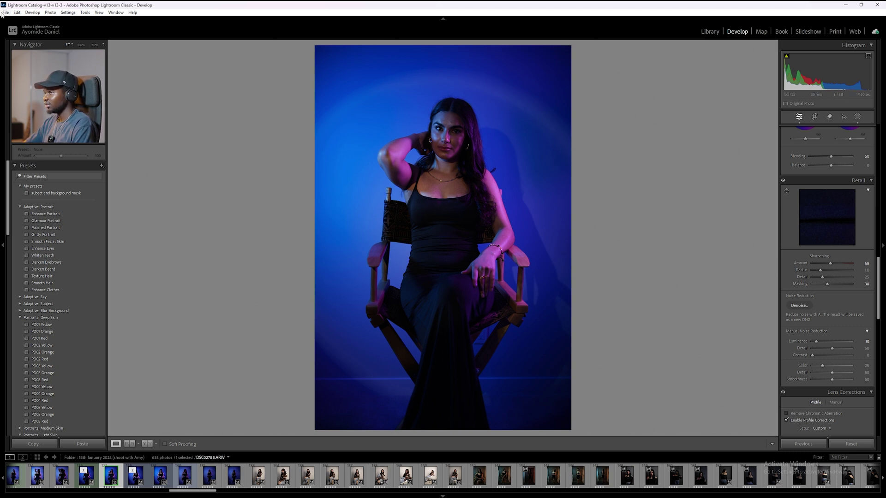
# - Open the photo's export settings and review the file format, quality, color space, image sizing and output sharpening options
pyautogui.hotkey('ctrl', 'shift', 'e')
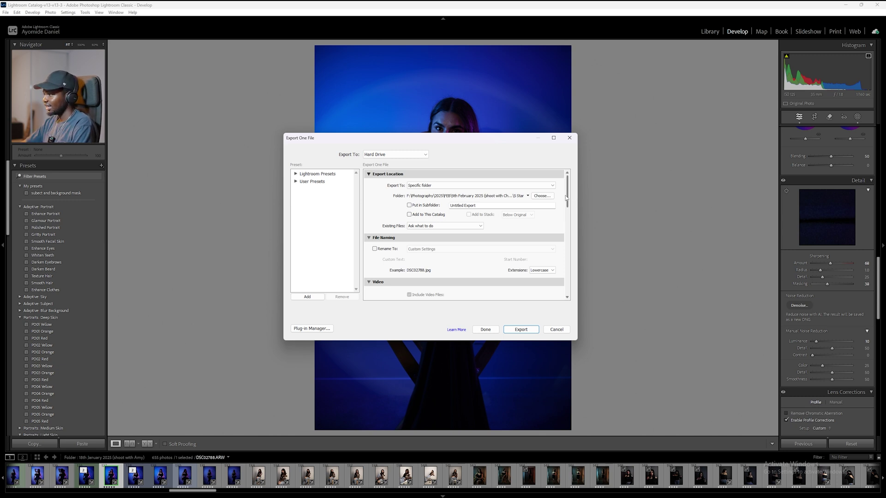
pyautogui.moveTo(567, 201); pyautogui.dragTo(583, 246)
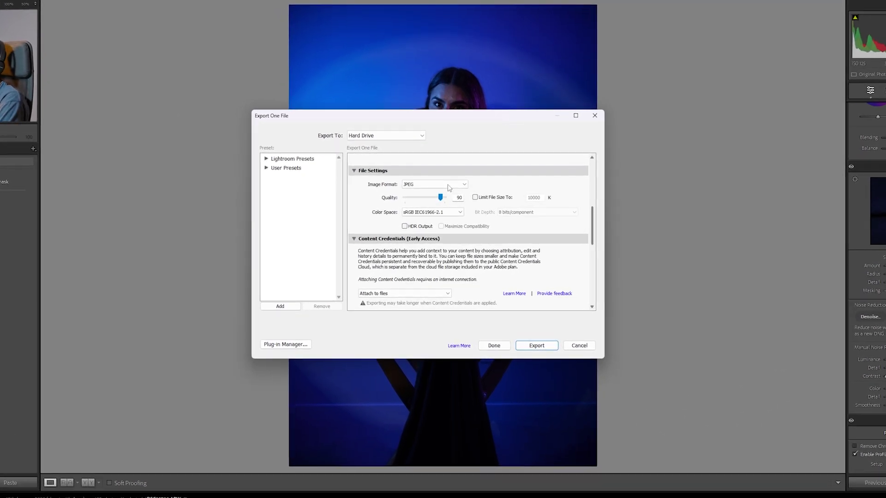
pyautogui.scroll(-1, 554, 212)
pyautogui.scroll(-6, 606, 223)
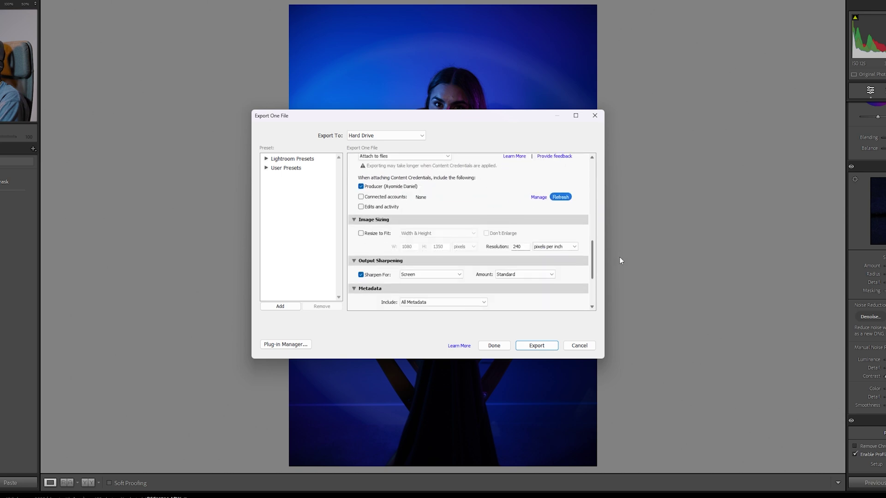
pyautogui.scroll(7, 461, 191)
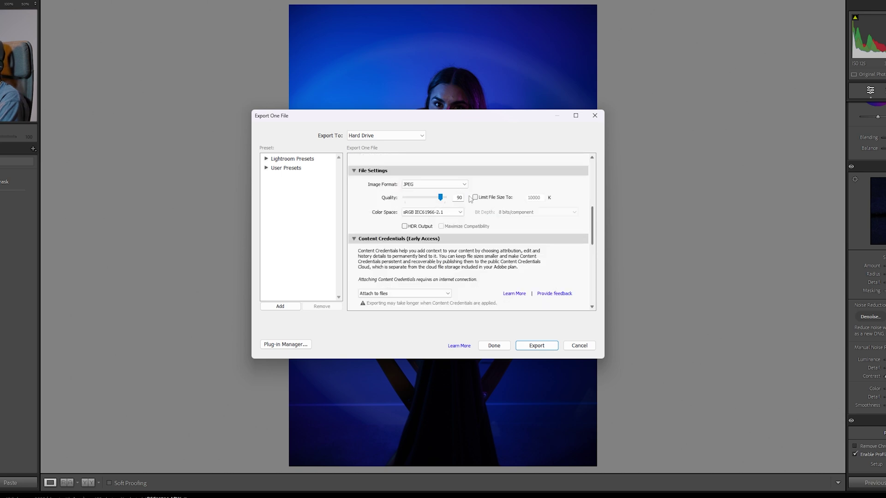
pyautogui.click(440, 213)
pyautogui.click(576, 225)
pyautogui.scroll(-5, 600, 258)
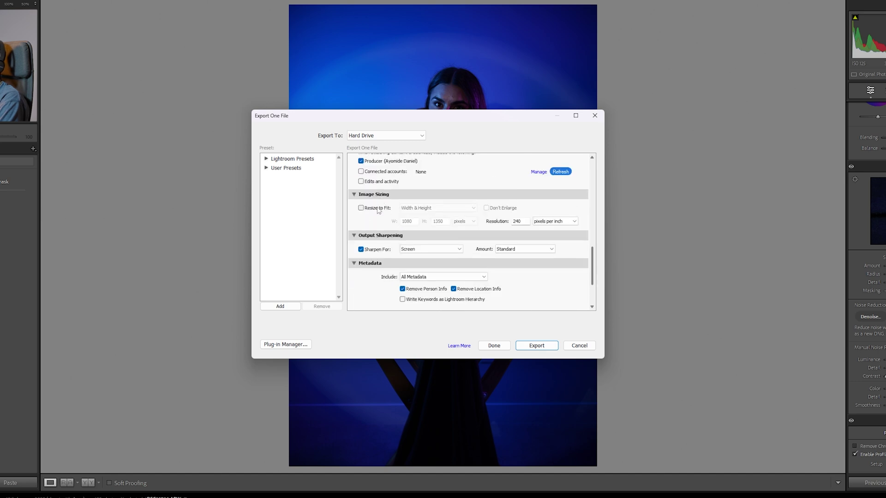
# - Enable Resize to Fit for the export and set the Long Edge to 1080 pixels
pyautogui.click(361, 208)
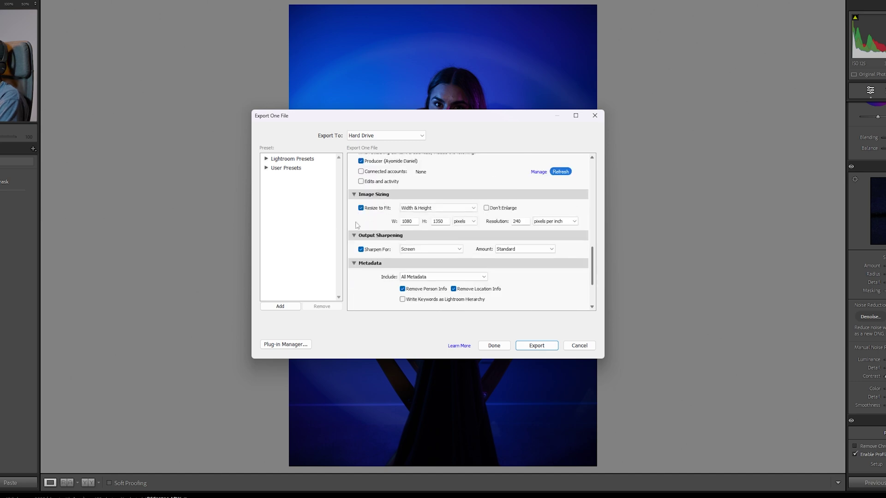
pyautogui.click(449, 211)
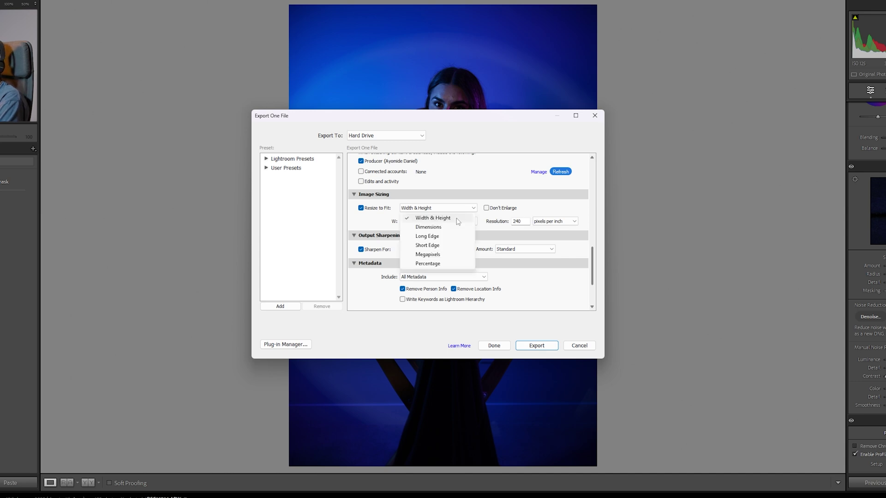
pyautogui.click(438, 236)
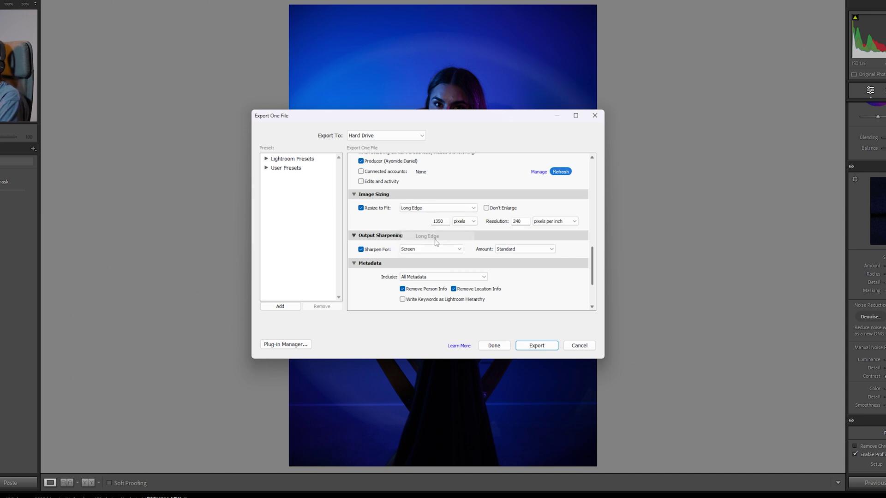
pyautogui.doubleClick(438, 221)
pyautogui.write('1080')
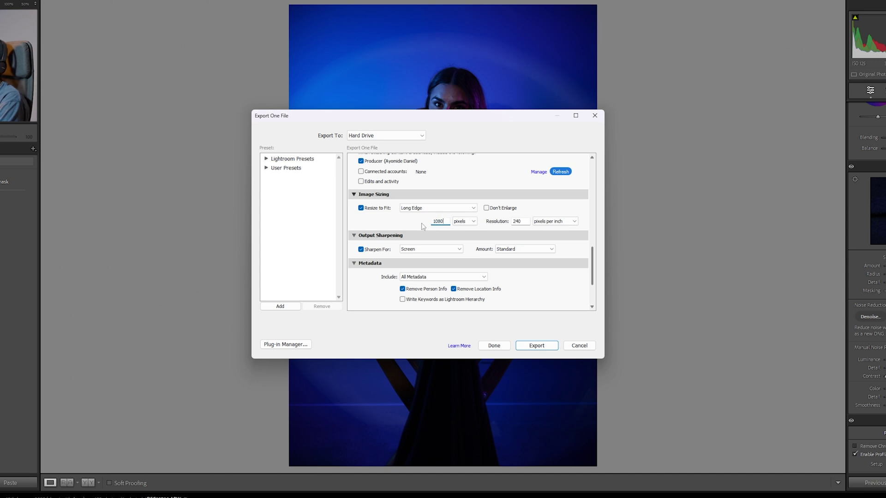
# - Set the export resize to Width & Height at 1080 by 1350 pixels, and cancel the export
pyautogui.click(441, 212)
pyautogui.click(433, 218)
pyautogui.click(413, 222)
pyautogui.press('Tab')
pyautogui.write('1350')
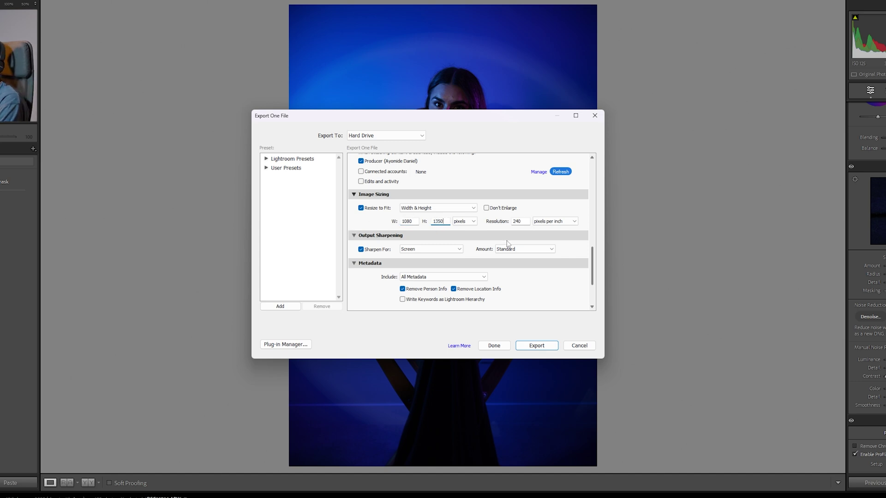
pyautogui.click(579, 346)
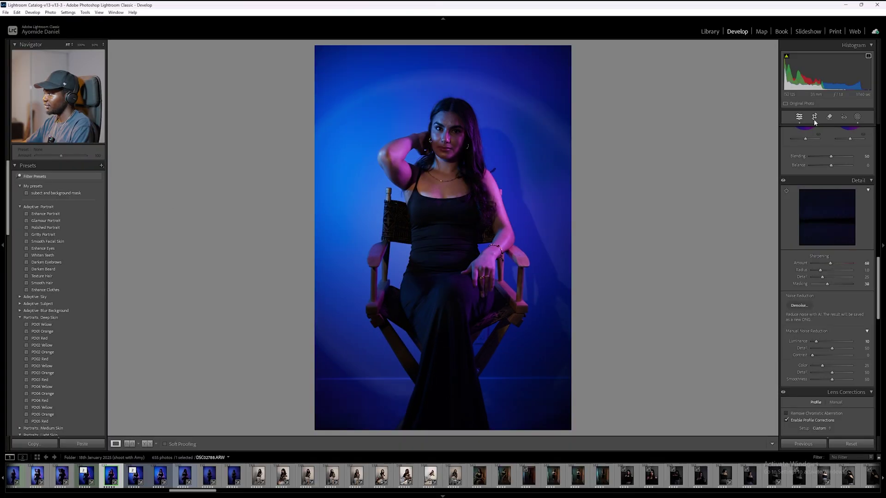
# - Start cropping the photo, try the 1 x 1 aspect ratio, and set it to 4 x 5 / 8 x 10
pyautogui.press('r')
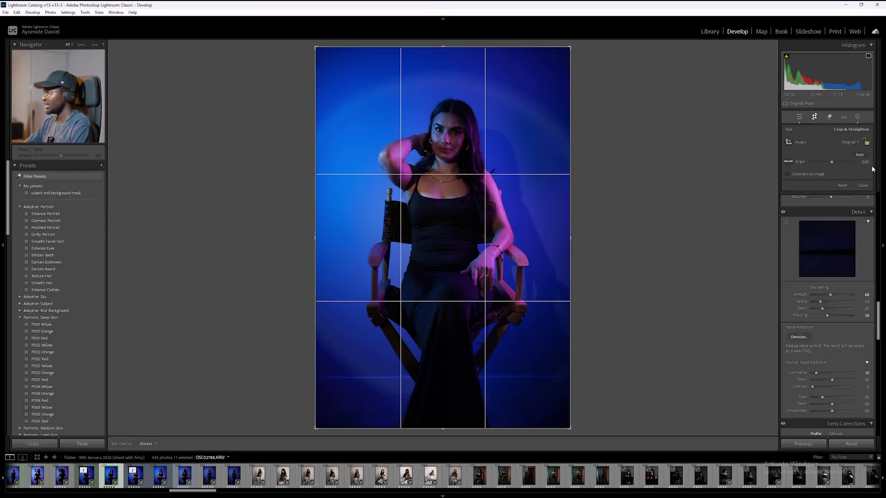
pyautogui.click(848, 142)
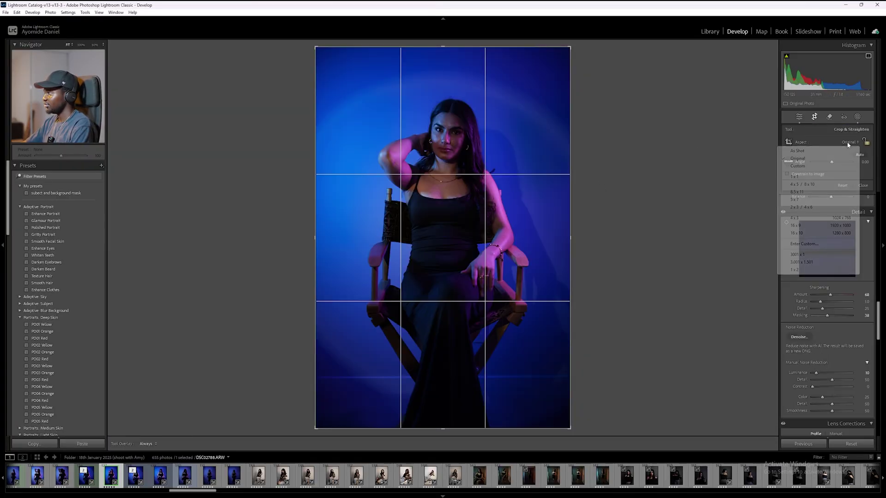
pyautogui.click(807, 176)
pyautogui.click(851, 142)
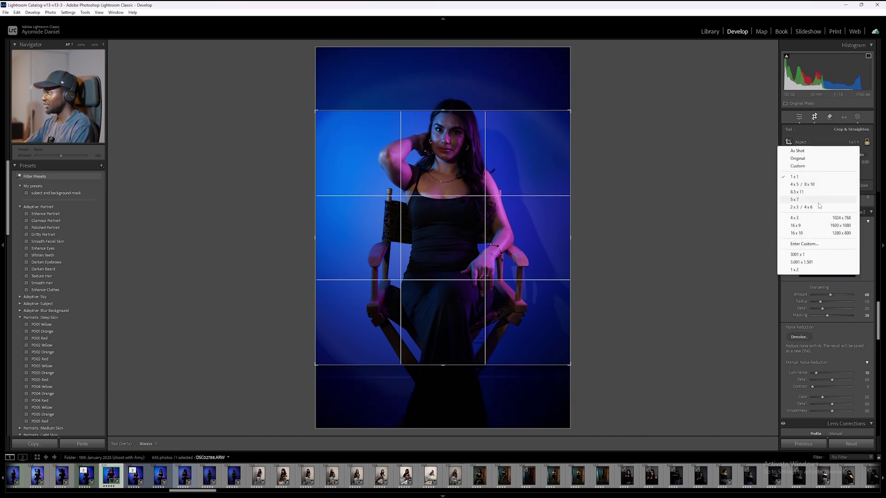
pyautogui.click(802, 184)
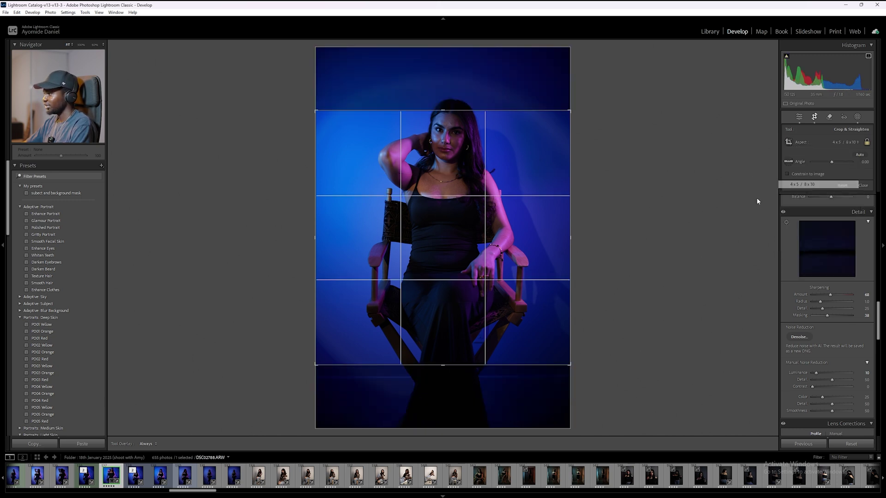
pyautogui.click(843, 143)
# - Frame the seated woman in an upright 4 x 5 crop spanning the photo's full width, and apply the crop
pyautogui.moveTo(513, 196); pyautogui.dragTo(506, 225)
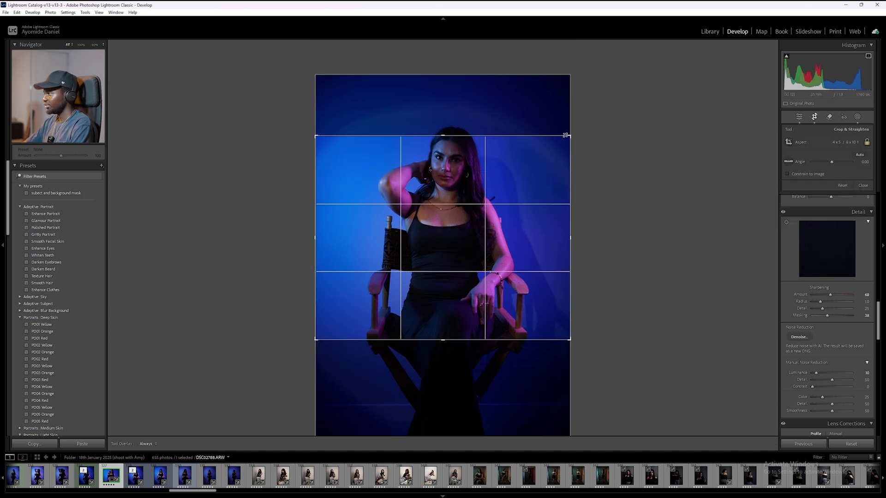
pyautogui.moveTo(542, 162); pyautogui.dragTo(438, 192)
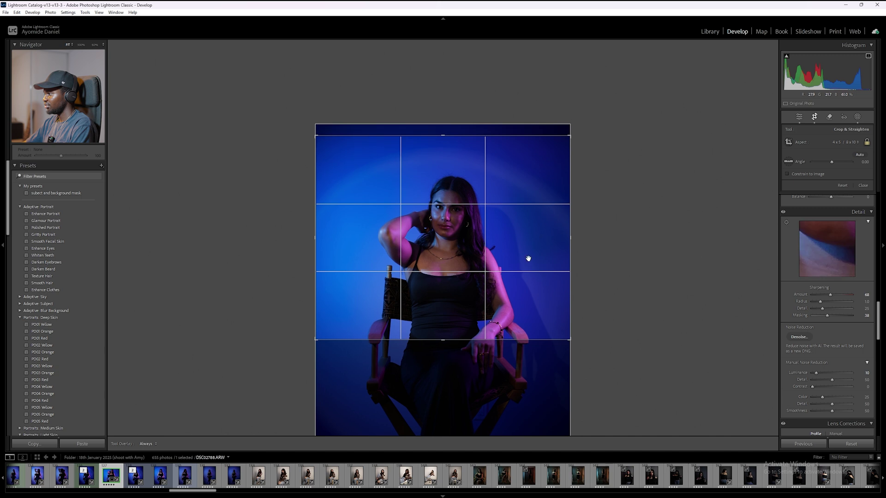
pyautogui.moveTo(563, 342); pyautogui.dragTo(510, 322)
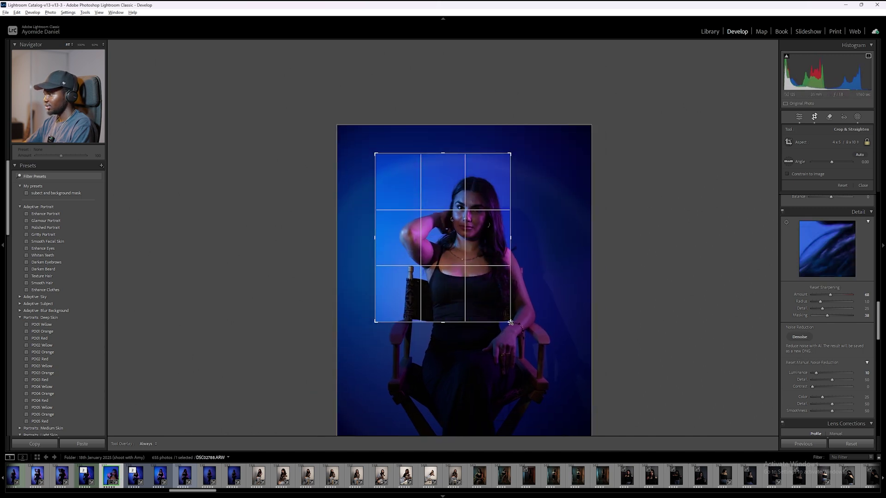
pyautogui.hotkey('ctrl', 'z')
pyautogui.moveTo(302, 390); pyautogui.dragTo(292, 417)
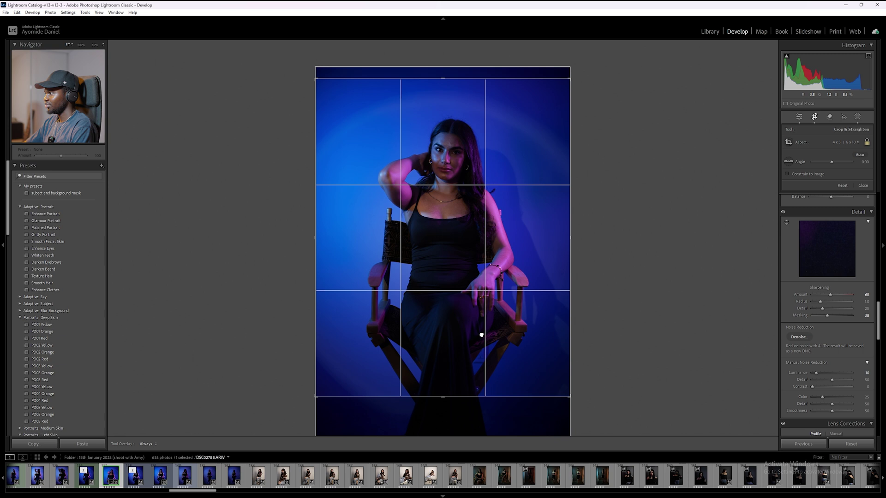
pyautogui.press('Return')
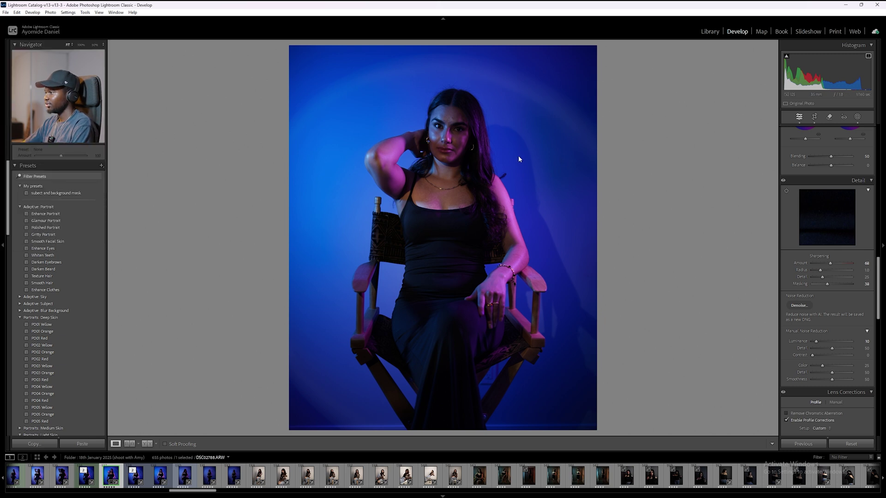
# - Open the export settings for the cropped photo and enable Resize to Fit by Width & Height at 1080 by 1350 pixels
pyautogui.hotkey('ctrl', 'shift', 'e')
pyautogui.moveTo(568, 204); pyautogui.dragTo(575, 245)
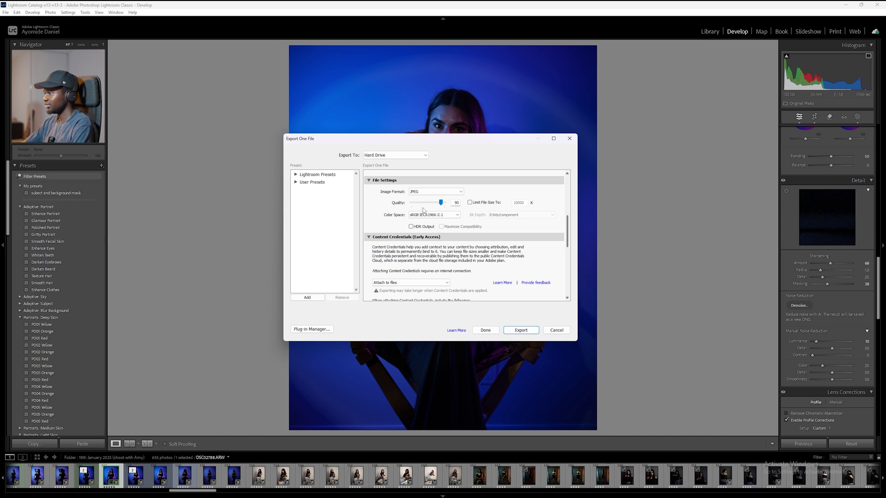
pyautogui.moveTo(573, 249); pyautogui.dragTo(570, 273)
pyautogui.click(383, 233)
pyautogui.doubleClick(419, 244)
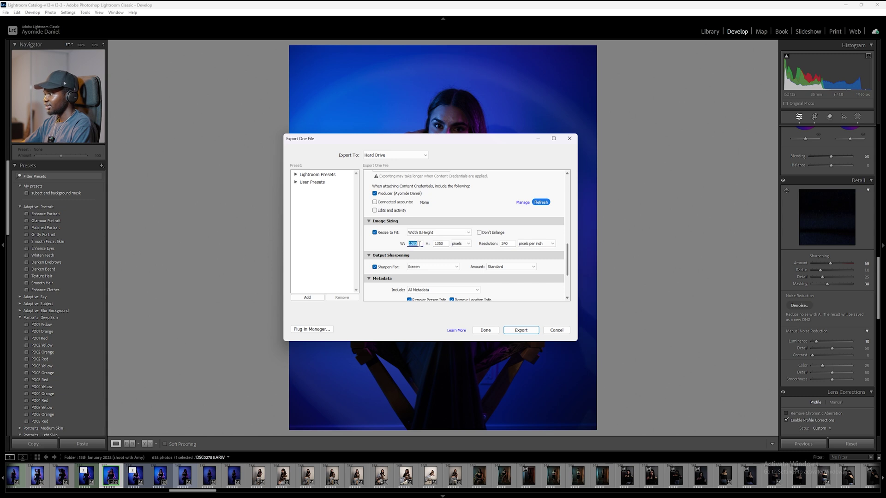
pyautogui.moveTo(418, 244); pyautogui.dragTo(395, 247)
pyautogui.doubleClick(440, 244)
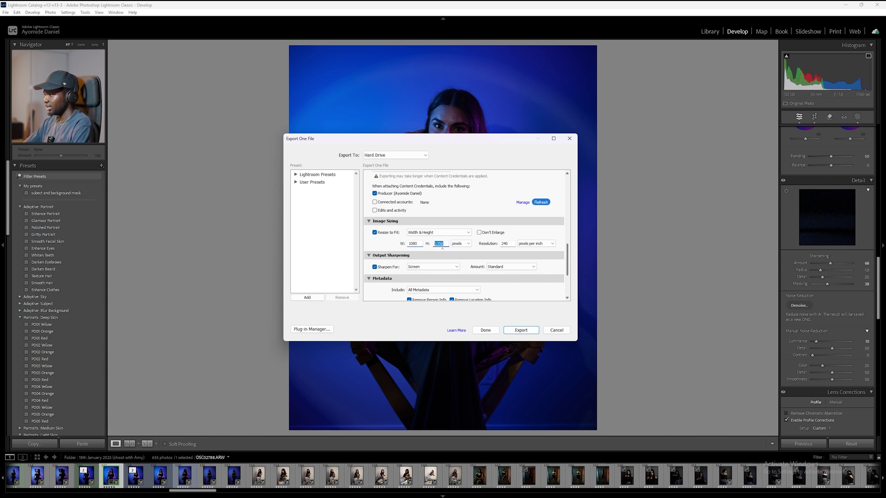
# - Switch the export resize method to Long Edge and back to Width & Height, checking the width and height values
pyautogui.click(466, 234)
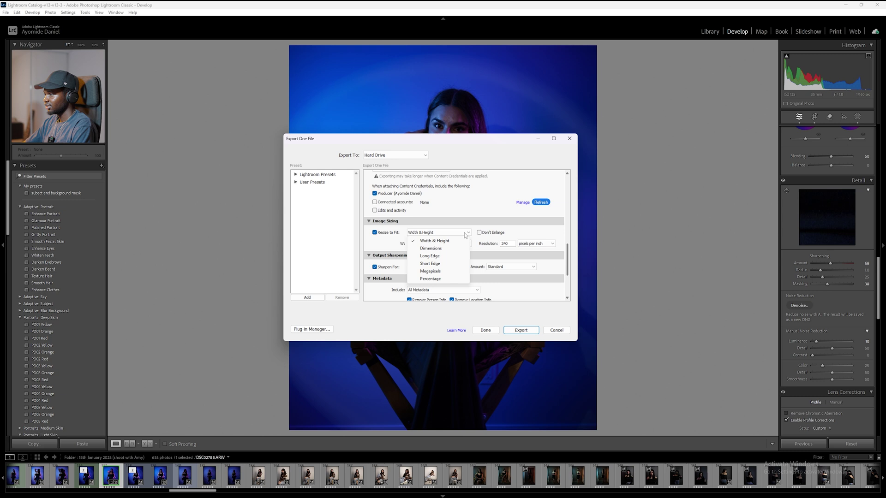
pyautogui.click(440, 256)
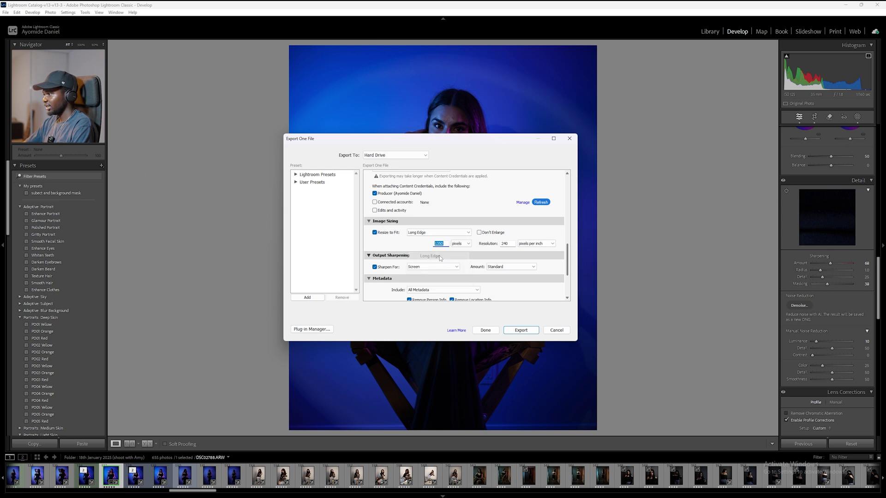
pyautogui.click(443, 233)
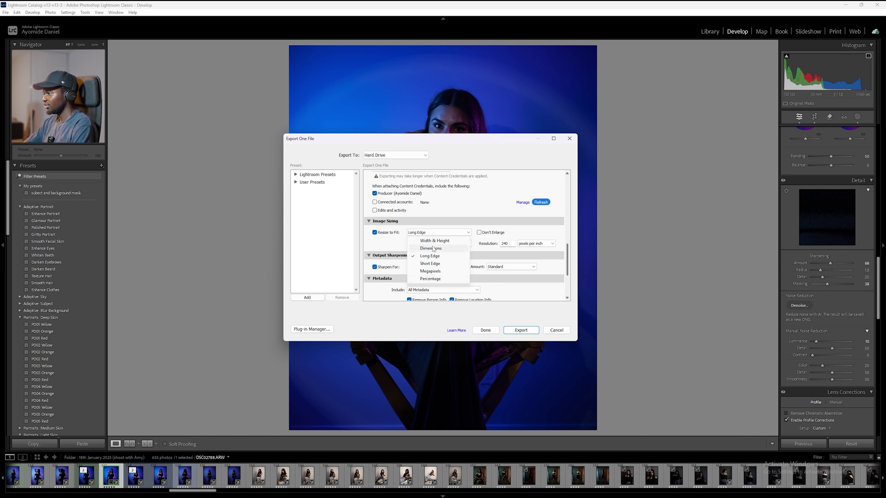
pyautogui.click(425, 241)
pyautogui.doubleClick(415, 243)
pyautogui.doubleClick(444, 243)
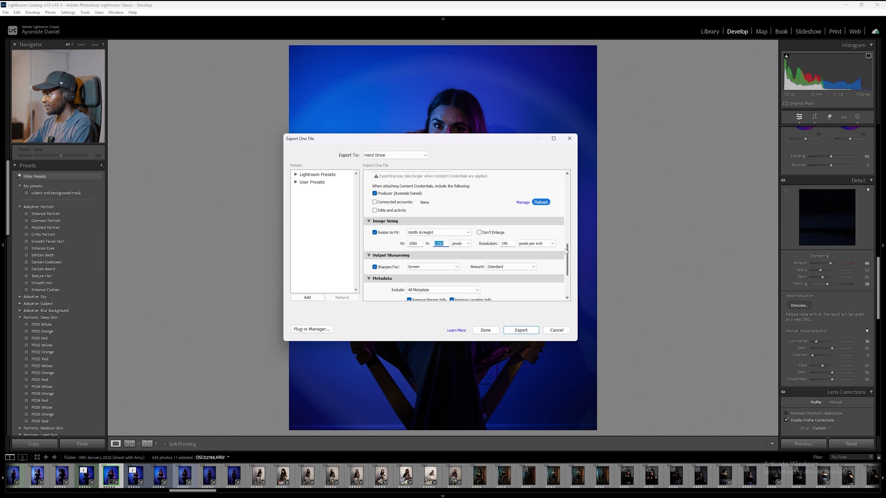
# - Review the output sharpening and metadata options, export the photo, and open DSC02788.jpg from the Downloads folder
pyautogui.scroll(-1, 566, 250)
pyautogui.scroll(1, 567, 252)
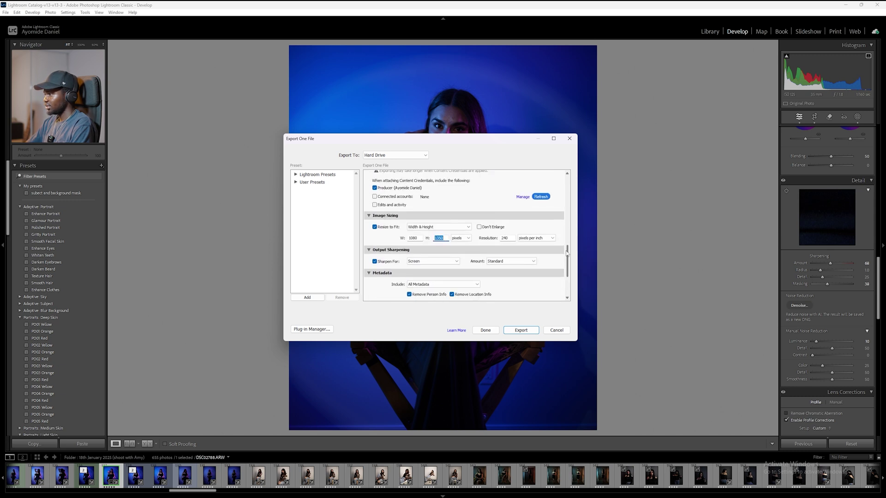
pyautogui.scroll(-3, 566, 251)
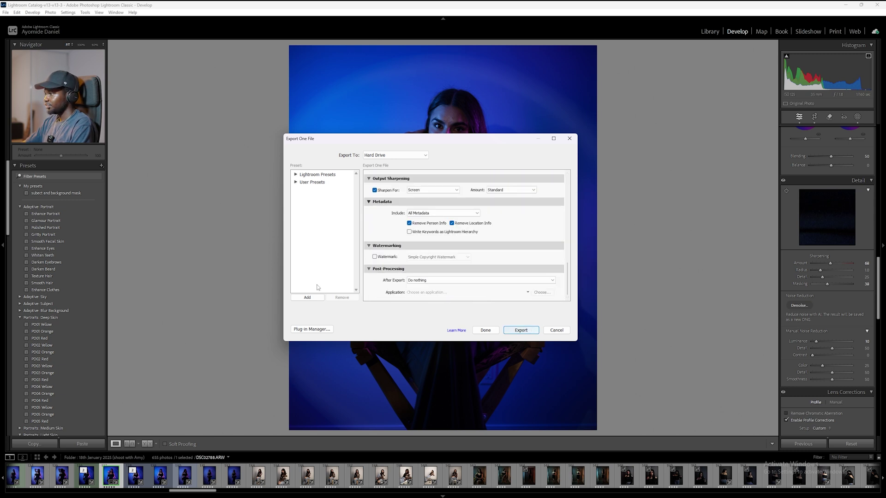
pyautogui.click(521, 330)
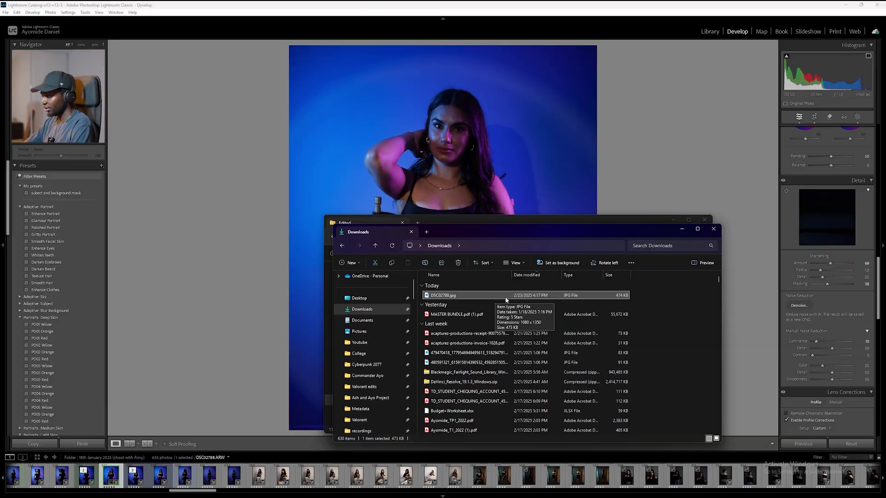
pyautogui.doubleClick(519, 305)
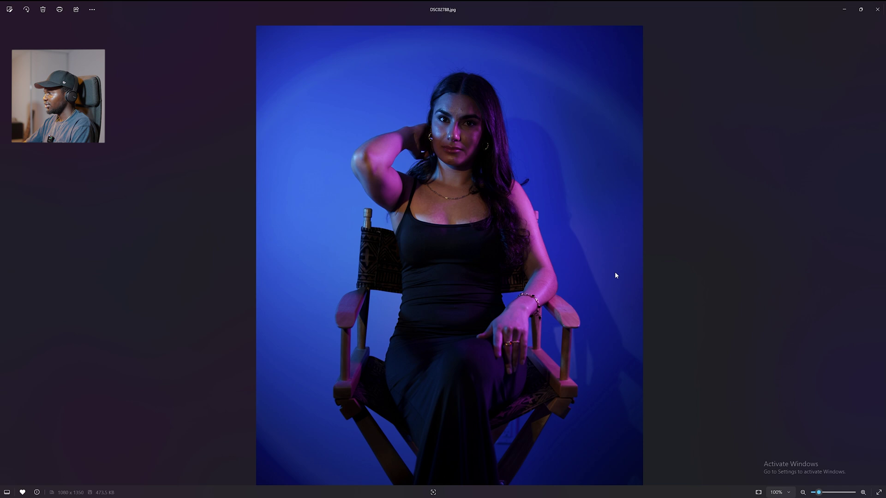